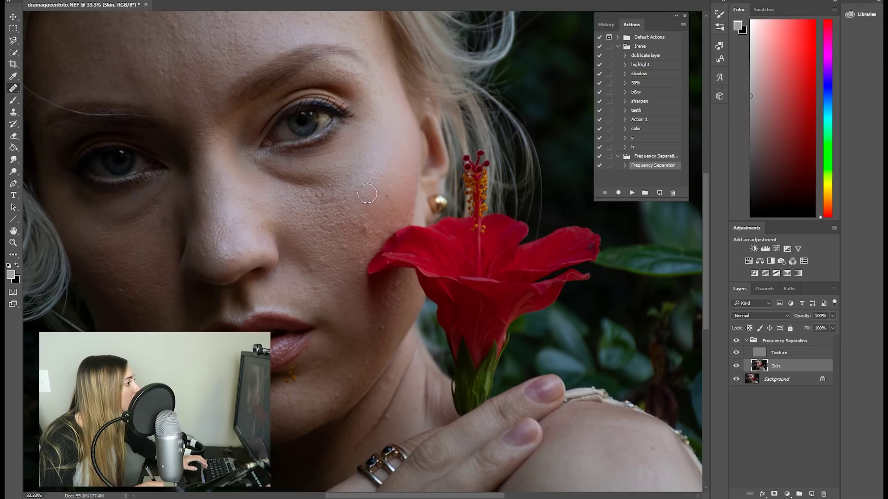
- Heal the uneven skin on the cheek beside the flower and below the outer eye on the Skin layer
{"action": "left_click", "coordinate": [373, 204]}
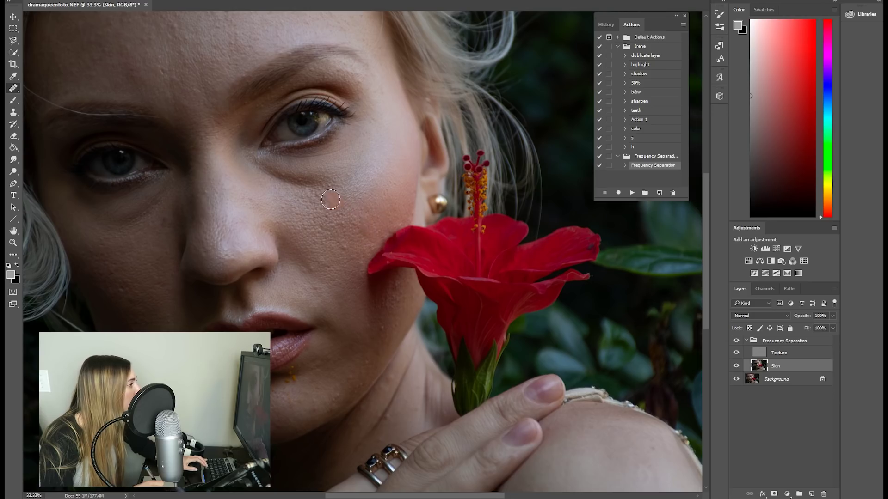
{"action": "left_click", "coordinate": [357, 158], "text": "alt"}
{"action": "left_click", "coordinate": [348, 174]}
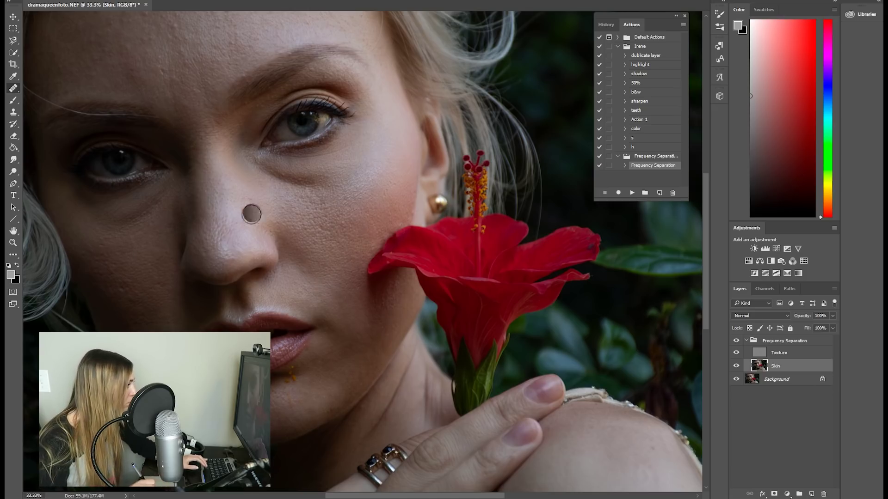
{"action": "key", "text": "alt"}
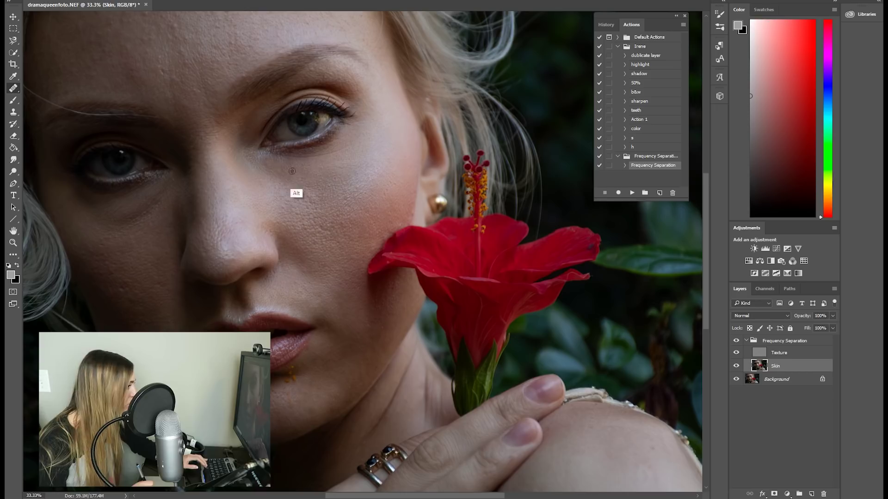
- Smooth the blotchy forehead skin on the Skin layer with the Healing Brush
{"action": "scroll", "coordinate": [370, 110], "scroll_direction": "up", "scroll_amount": 2}
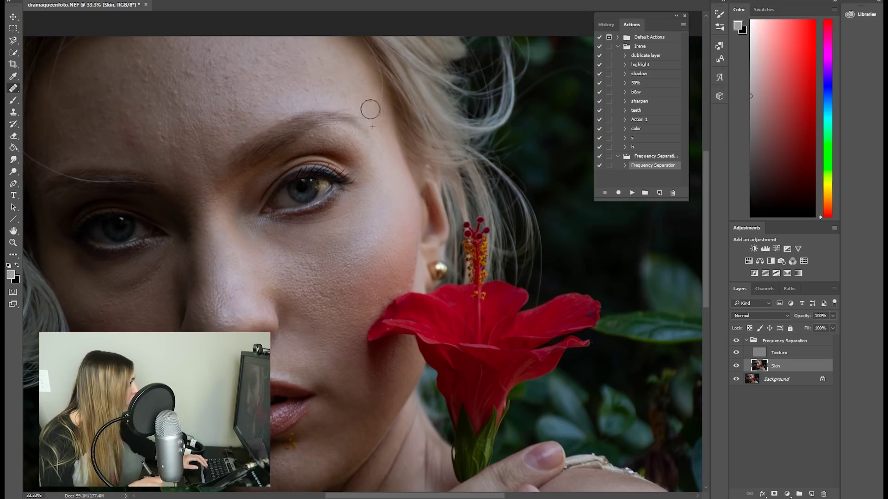
{"action": "scroll", "coordinate": [366, 103], "scroll_direction": "up", "scroll_amount": 2}
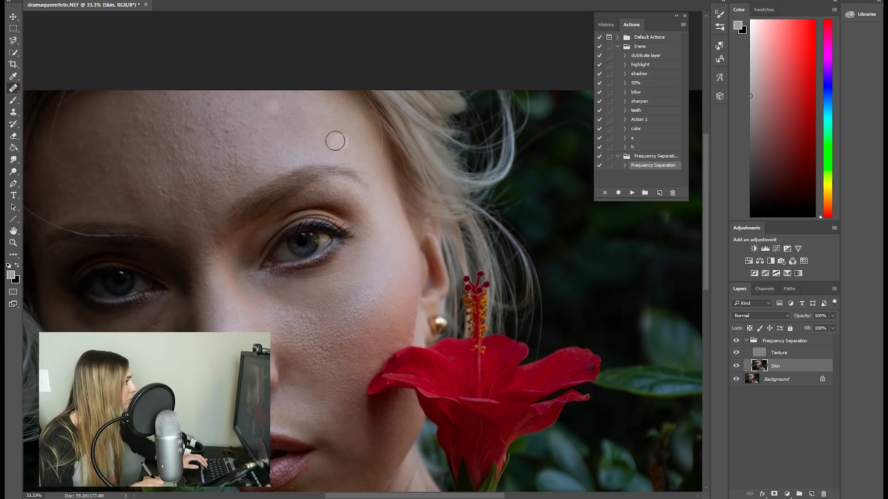
{"action": "left_click", "coordinate": [230, 115]}
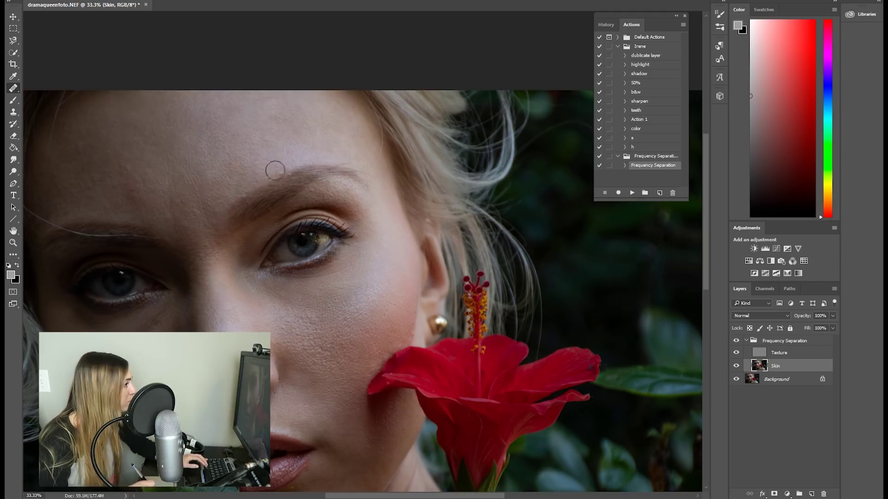
{"action": "scroll", "coordinate": [90, 235], "scroll_direction": "down", "scroll_amount": 4}
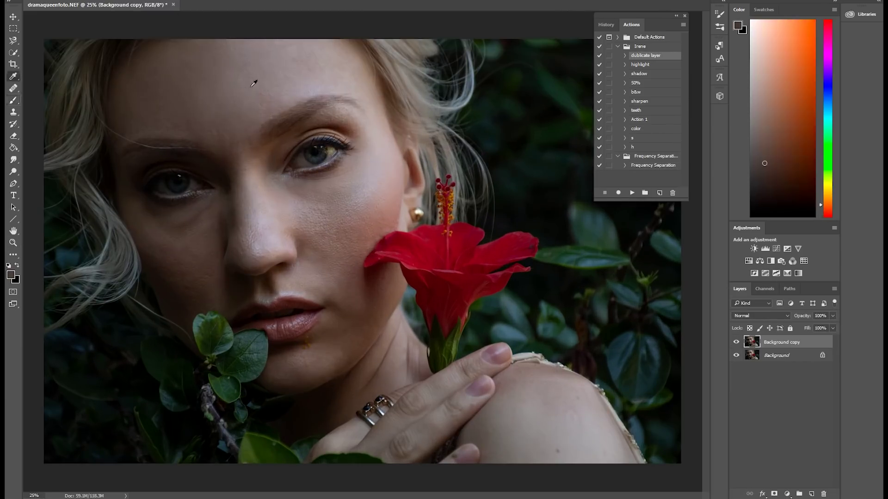
- Sample skin tones around the cheek and chin and paint them over the face on the duplicated background layer
{"action": "left_click", "coordinate": [343, 301], "text": "alt"}
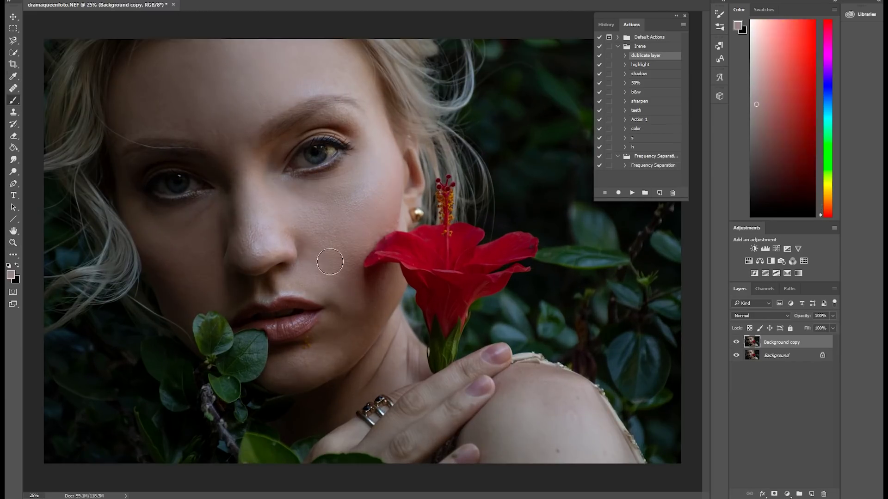
{"action": "left_click", "coordinate": [332, 366], "text": "alt"}
{"action": "key", "text": "7"}
{"action": "key", "text": "3"}
{"action": "key", "text": "e"}
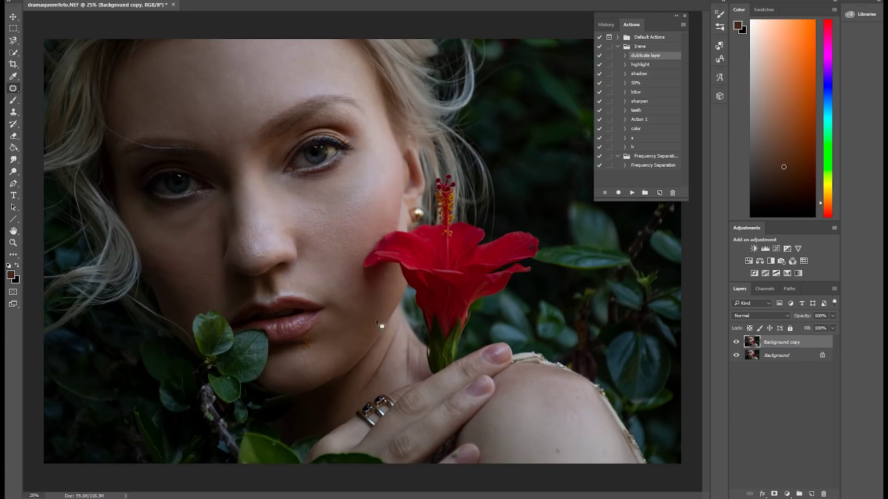
- Patch the uneven spots on the jaw and cheek of the duplicate layer and set its opacity to 45%
{"action": "left_click_drag", "start_coordinate": [371, 313], "coordinate": [380, 304]}
{"action": "left_click_drag", "start_coordinate": [360, 266], "coordinate": [366, 255]}
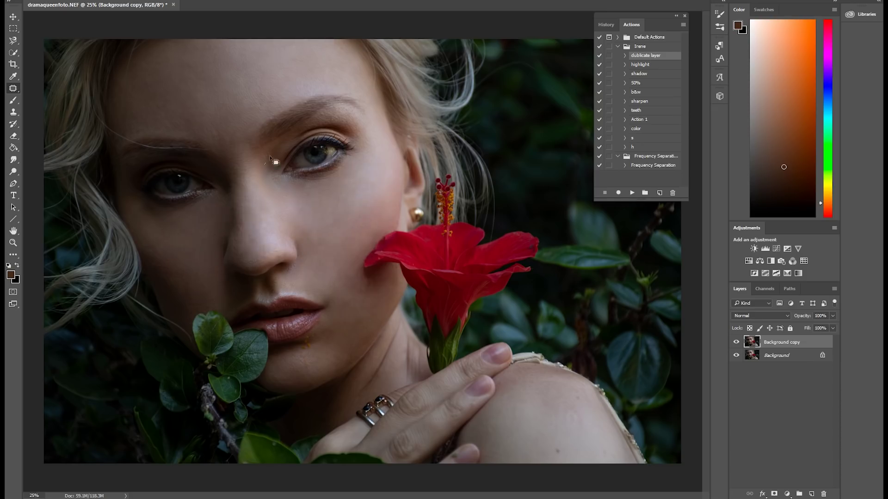
{"action": "key", "text": "ctrl+minus"}
{"action": "key", "text": "ctrl+plus"}
{"action": "key", "text": "ctrl+minus"}
{"action": "key", "text": "ctrl+plus"}
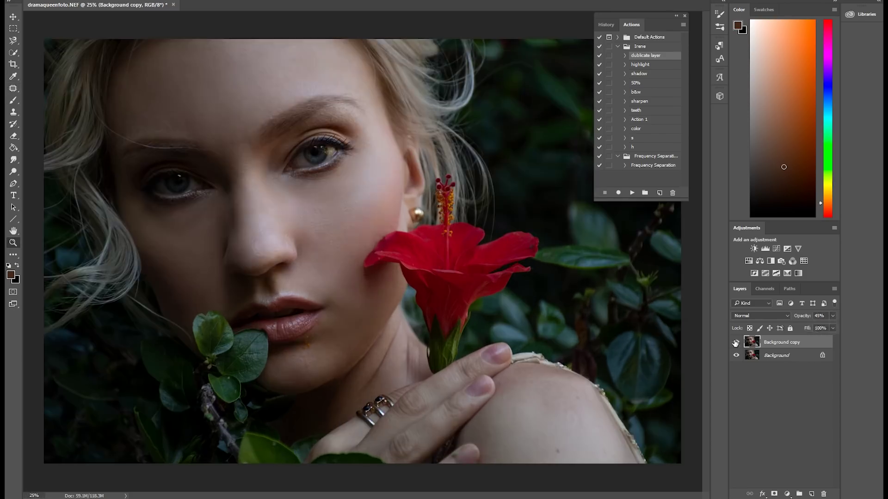
{"action": "key", "text": "ctrl+minus"}
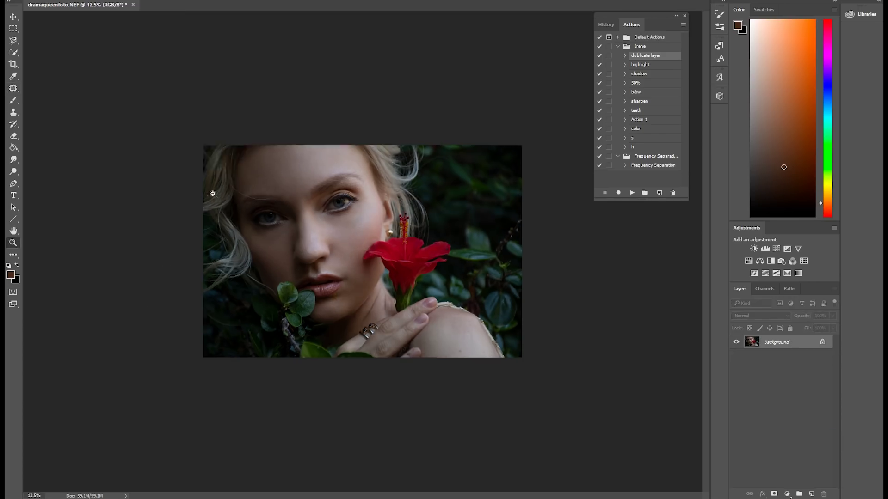
- Brighten the face highlights by painting white on the mask of a highlight Curves layer and compare with the layer hidden
{"action": "key", "text": "ctrl+plus"}
{"action": "key", "text": "d"}
{"action": "key", "text": "x"}
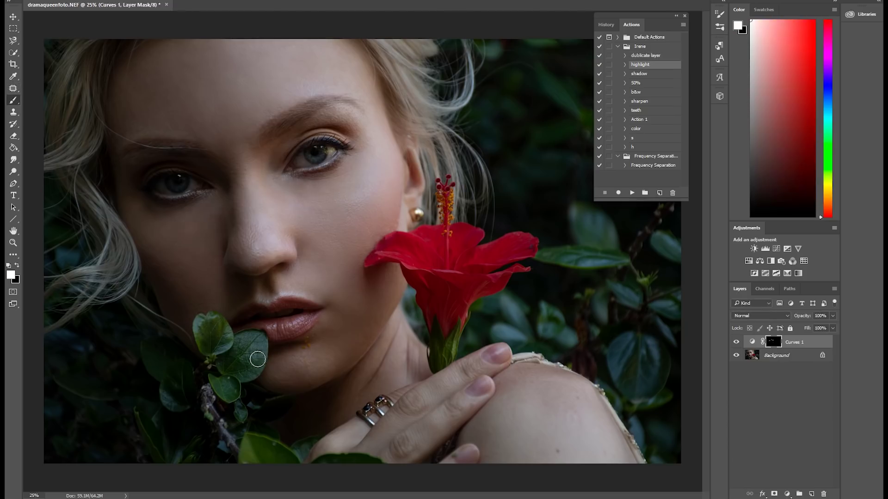
{"action": "key", "text": "ctrl+minus"}
{"action": "left_click", "coordinate": [740, 342]}
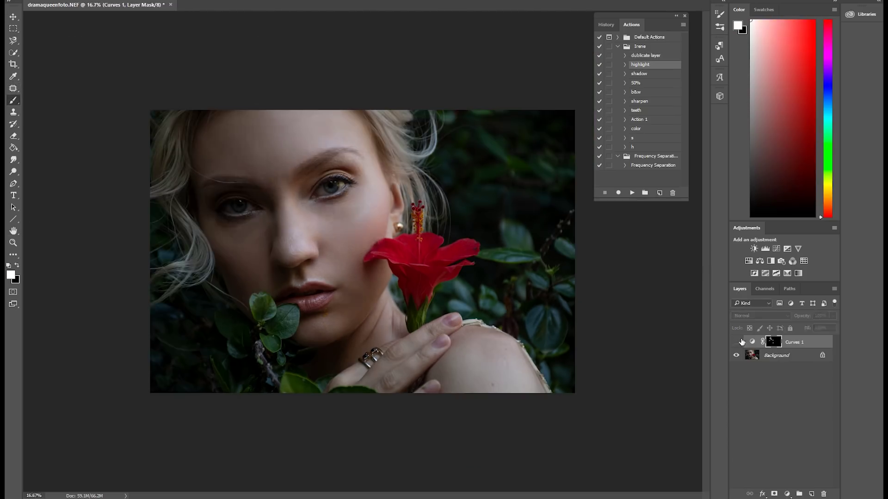
{"action": "left_click", "coordinate": [761, 316]}
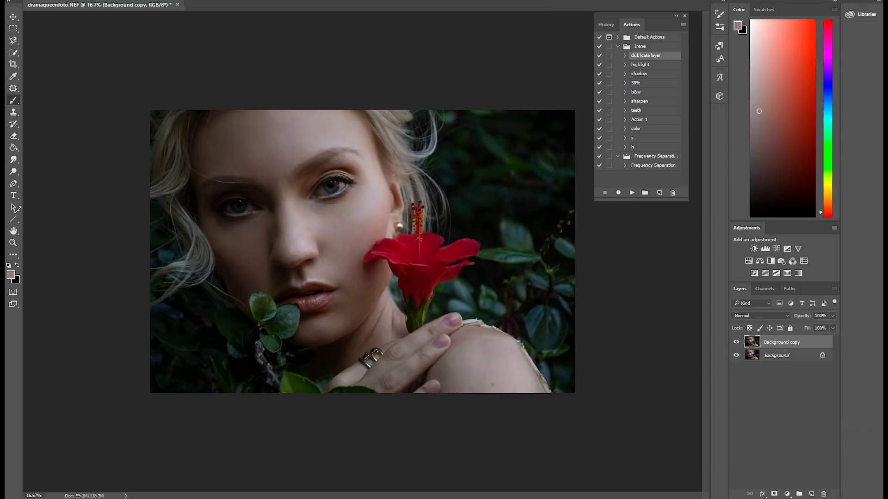
- Run the Frequency Separation action and heal the shaded cheek beside the nose on the Skin layer
{"action": "key", "text": "ctrl+plus"}
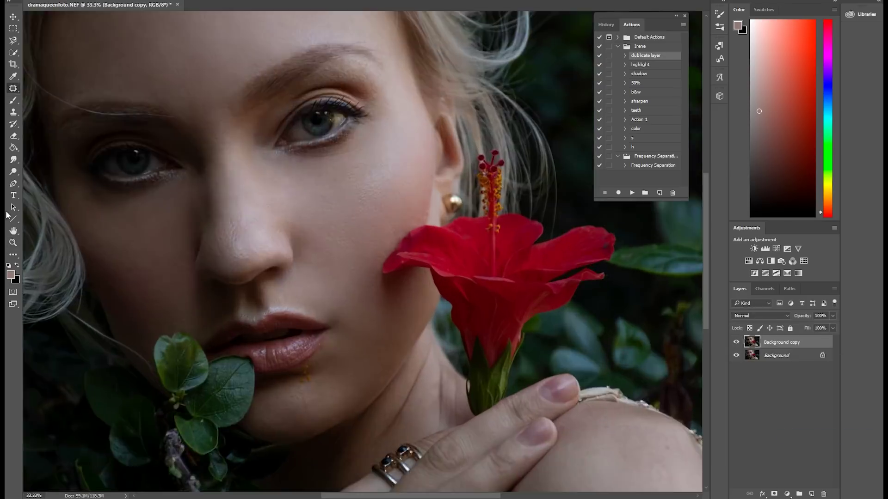
{"action": "left_click", "coordinate": [632, 193]}
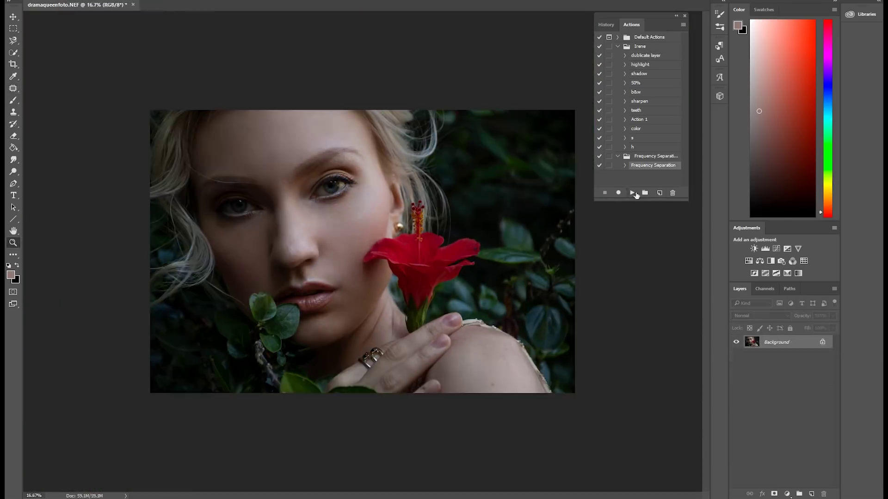
{"action": "key", "text": "j"}
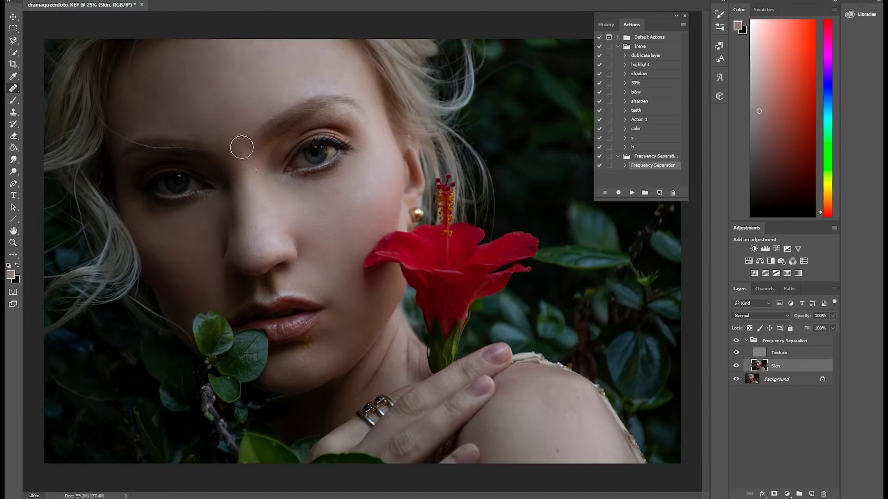
{"action": "left_click", "coordinate": [203, 237], "text": "alt"}
{"action": "left_click", "coordinate": [217, 259]}
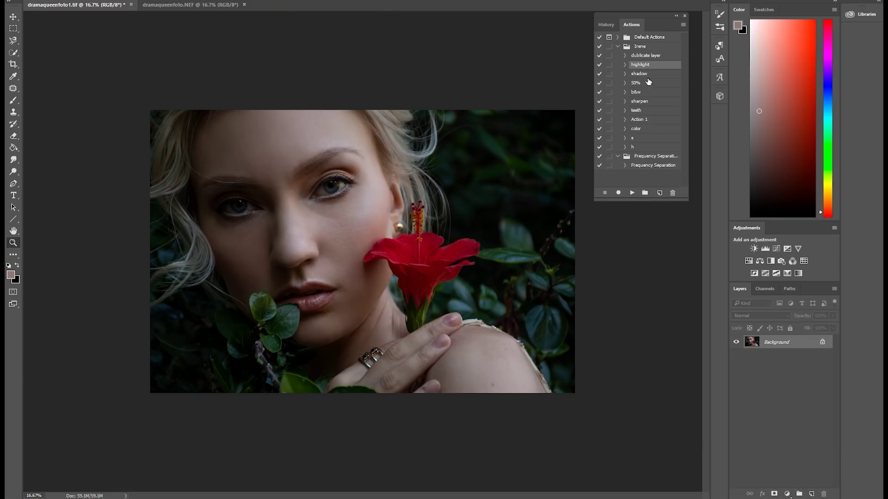
- Retouch the skin on a duplicate of the background, set its opacity to 40% and merge it down
{"action": "left_click", "coordinate": [645, 55]}
{"action": "left_click", "coordinate": [632, 193]}
{"action": "left_click", "coordinate": [303, 216]}
{"action": "left_click", "coordinate": [832, 316]}
{"action": "left_click", "coordinate": [13, 243]}
{"action": "left_click", "coordinate": [245, 55]}
{"action": "key", "text": "ctrl+e"}
{"action": "left_click", "coordinate": [632, 193]}
{"action": "key", "text": "j"}
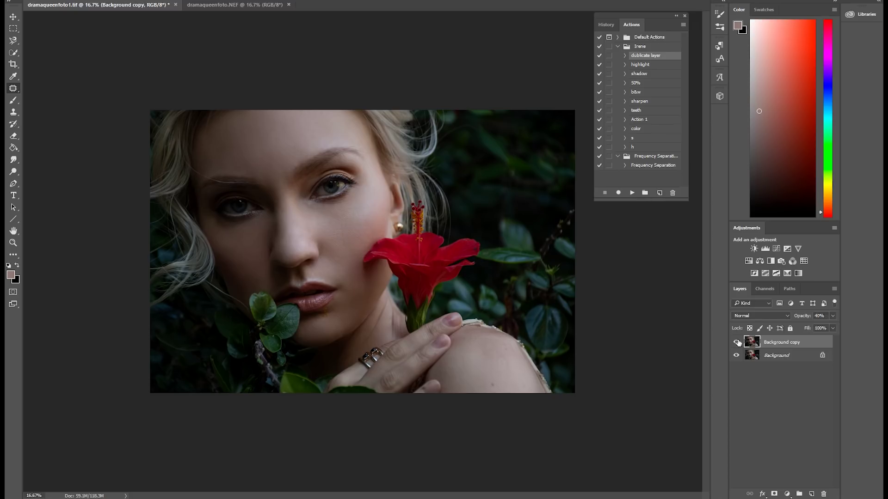
{"action": "key", "text": "ctrl+e"}
- Open Liquify on a duplicate of the background layer and reduce the brush size to 900
{"action": "left_click", "coordinate": [141, 1]}
{"action": "left_click", "coordinate": [632, 193]}
{"action": "left_click", "coordinate": [148, 45]}
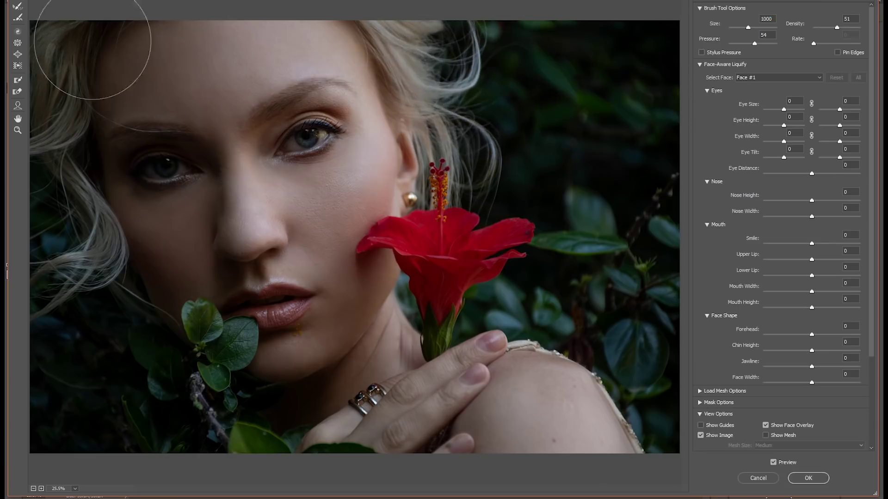
{"action": "key", "text": "bracketleft"}
{"action": "key", "text": "p"}
{"action": "key", "text": "p"}
{"action": "key", "text": "p"}
{"action": "key", "text": "p"}
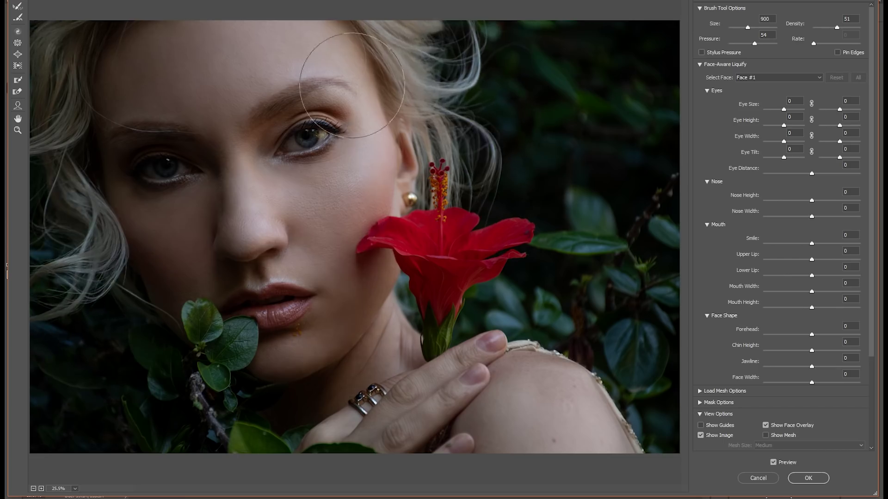
- Liquify the brow area with a size 200 brush, set Eye Size to 24 and 8, and apply
{"action": "key", "text": "bracketleft"}
{"action": "key", "text": "bracketleft"}
{"action": "key", "text": "bracketleft"}
{"action": "key", "text": "bracketleft"}
{"action": "key", "text": "bracketleft"}
{"action": "key", "text": "bracketleft"}
{"action": "key", "text": "bracketleft"}
{"action": "left_click_drag", "start_coordinate": [319, 128], "coordinate": [344, 76]}
{"action": "key", "text": "p"}
{"action": "key", "text": "p"}
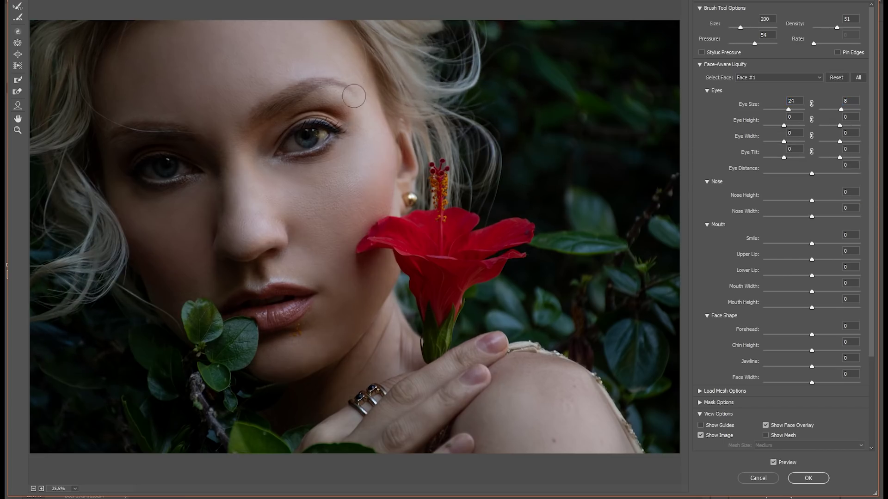
{"action": "key", "text": "Return"}
{"action": "key", "text": "ctrl+minus"}
{"action": "key", "text": "ctrl+plus"}
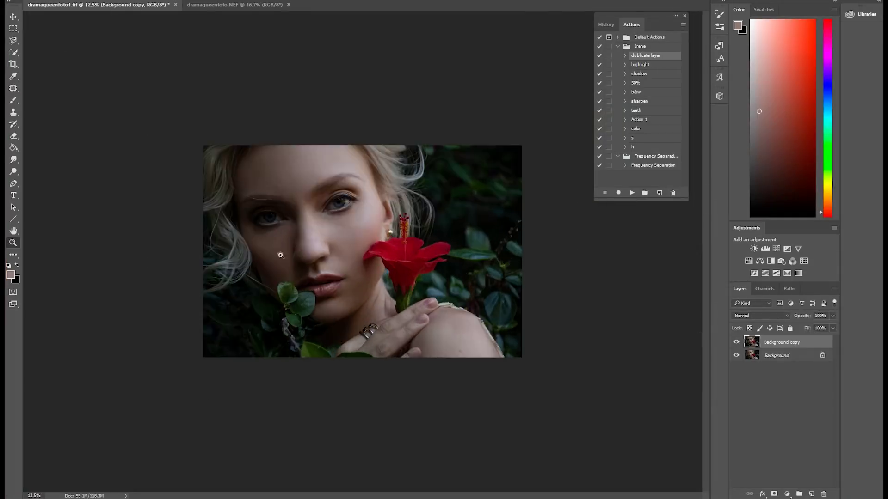
- Apply Camera Raw to the duplicate with Temperature -1, Tint -2, Exposure +0.40, Highlights -5 and Shadows +24
{"action": "key", "text": "ctrl+plus"}
{"action": "key", "text": "ctrl+j"}
{"action": "key", "text": "ctrl+shift+a"}
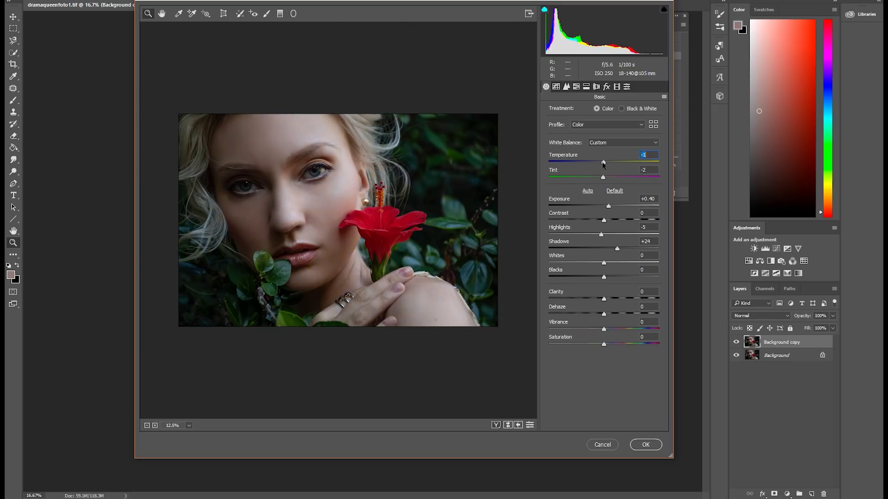
{"action": "key", "text": "Return"}
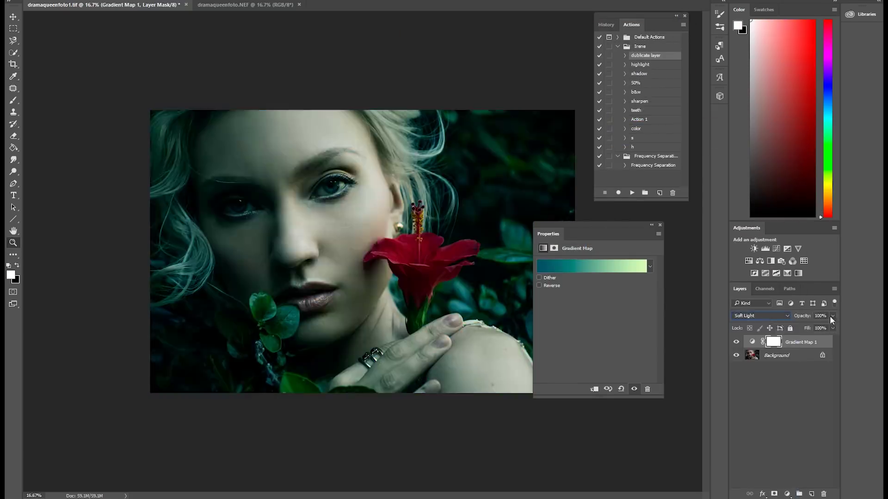
- Add a teal-to-light-green Gradient Map adjustment layer blended in Soft Light
{"action": "left_click", "coordinate": [786, 494]}
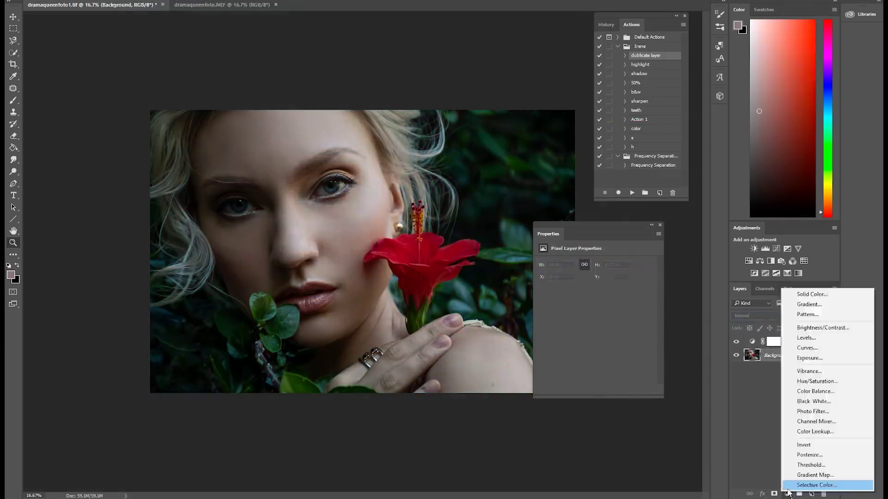
{"action": "left_click", "coordinate": [807, 478]}
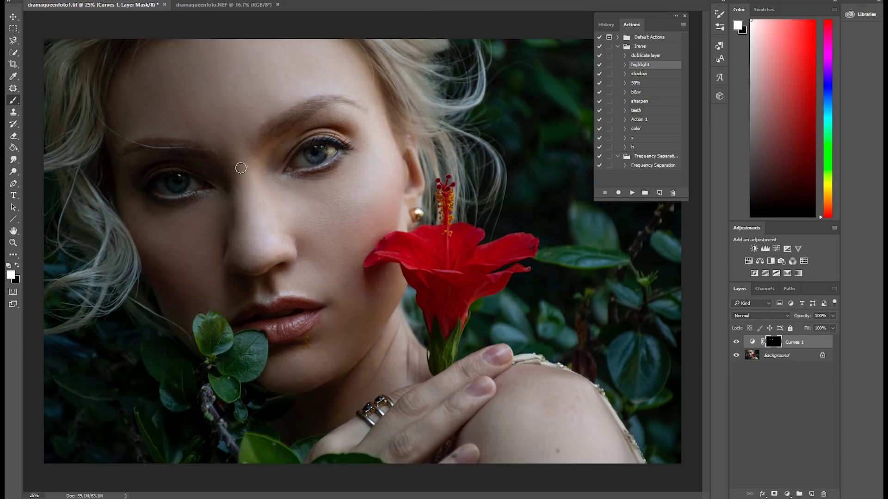
- Paint highlights on the lips, cheek and chin through the highlight Curves mask, enlarging the brush for the broader areas
{"action": "left_click", "coordinate": [280, 301]}
{"action": "left_click_drag", "start_coordinate": [270, 328], "coordinate": [300, 328]}
{"action": "key", "text": "bracketright"}
{"action": "key", "text": "bracketright"}
{"action": "key", "text": "bracketright"}
{"action": "key", "text": "bracketright"}
{"action": "key", "text": "bracketright"}
{"action": "left_click", "coordinate": [342, 205]}
{"action": "left_click_drag", "start_coordinate": [291, 366], "coordinate": [311, 364]}
{"action": "key", "text": "ctrl+minus"}
{"action": "key", "text": "ctrl+minus"}
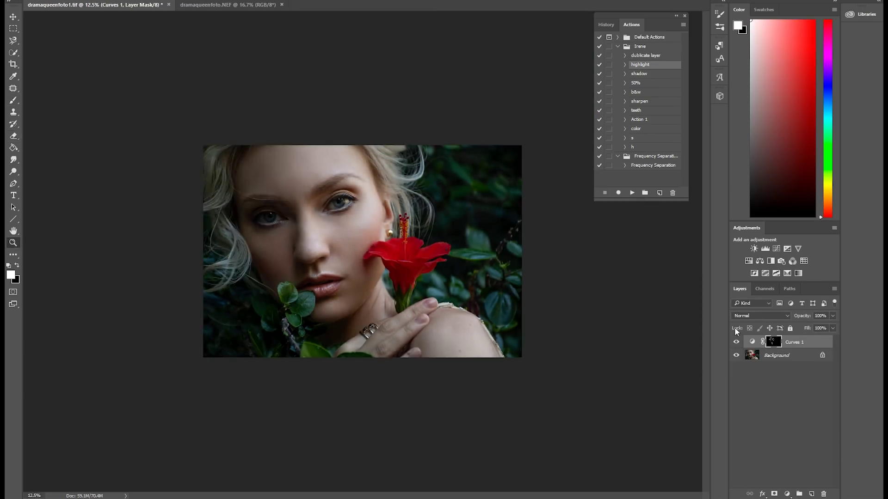
- Add two more Curves layers below the highlight layer for contouring the portrait and select the Eraser for their masks
{"action": "key", "text": "F2"}
{"action": "left_click", "coordinate": [784, 369]}
{"action": "key", "text": "F2"}
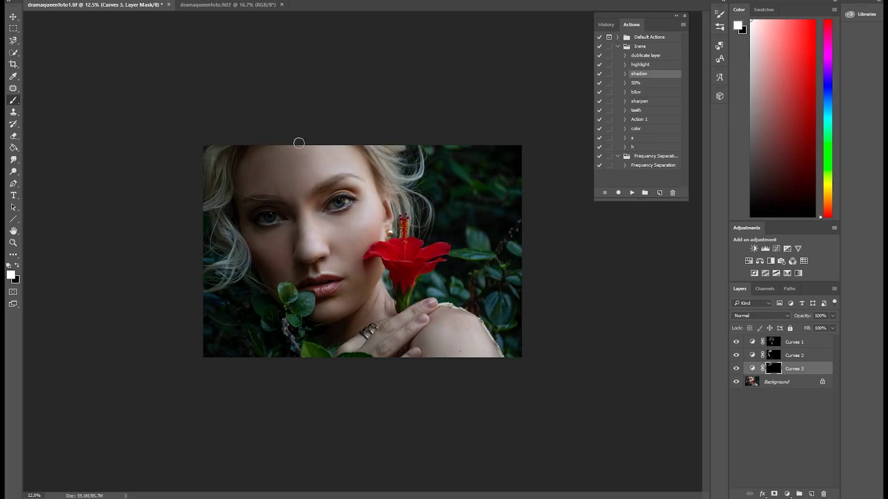
{"action": "key", "text": "e"}
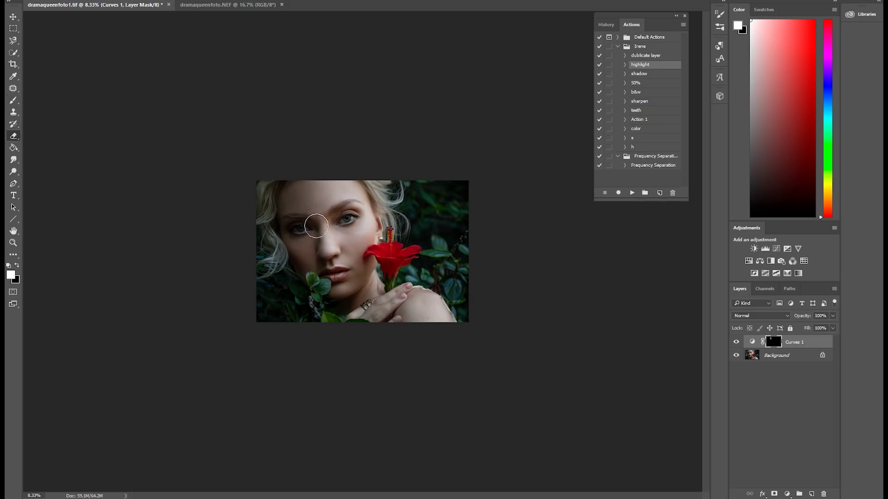
- Liquify a merged copy of the portrait and select the Brush for painting the shadow Curves mask
{"action": "key", "text": "ctrl+alt+shift+e"}
{"action": "key", "text": "ctrl+shift+x"}
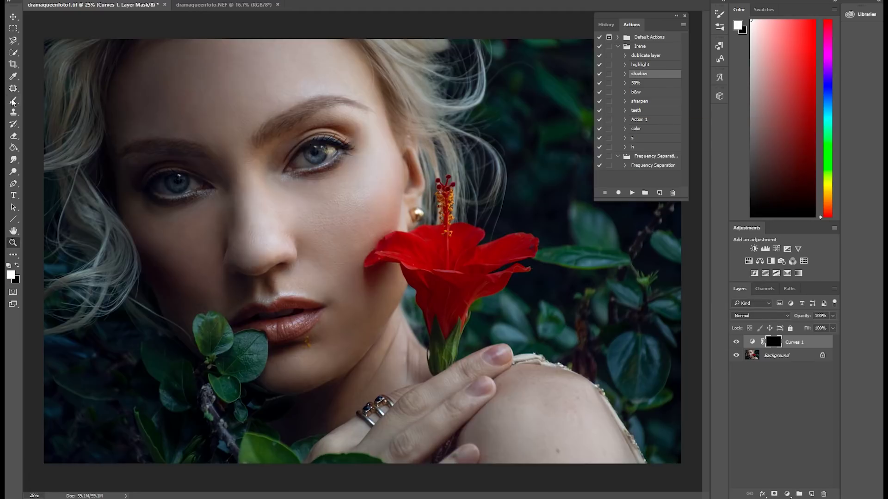
{"action": "key", "text": "b"}
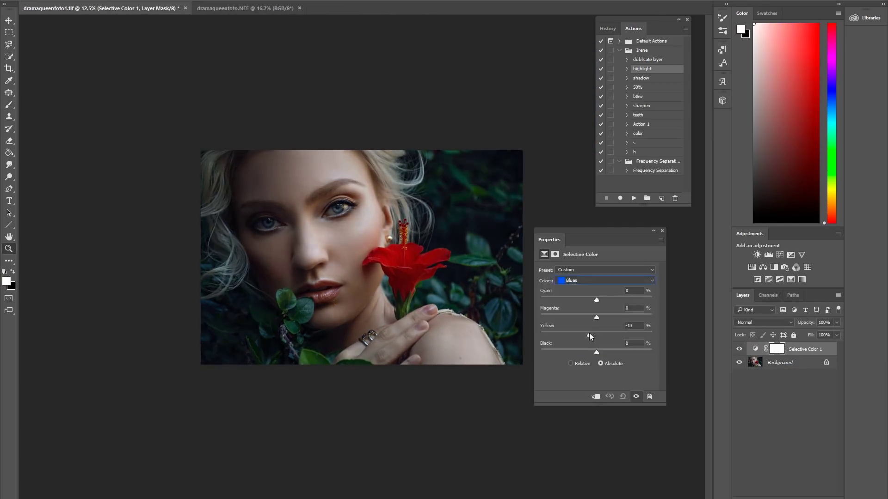
- Adjust the Selective Color layer's Blues with Yellow at -13% in Absolute mode and choose another color range
{"action": "left_click", "coordinate": [605, 280]}
{"action": "left_click", "coordinate": [595, 351]}
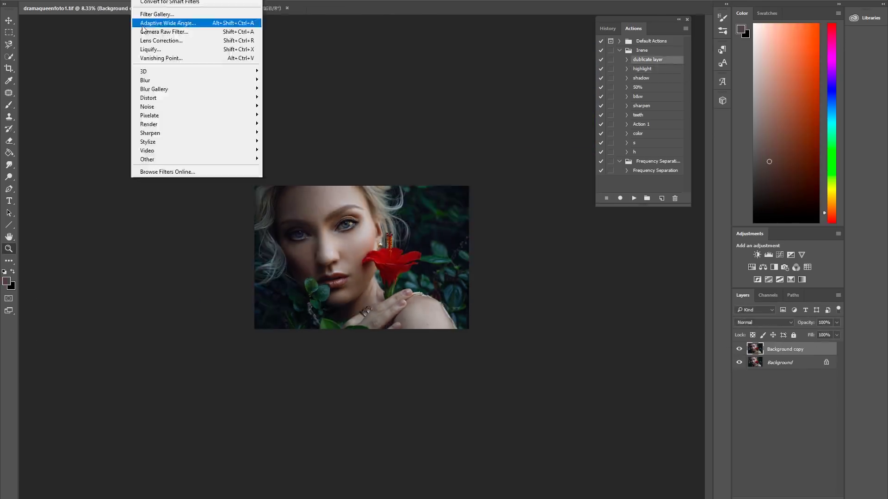
- Adjust the color intensity of the duplicated background layer with the Camera Raw Filter
{"action": "left_click", "coordinate": [180, 24]}
{"action": "left_click_drag", "start_coordinate": [605, 335], "coordinate": [621, 337]}
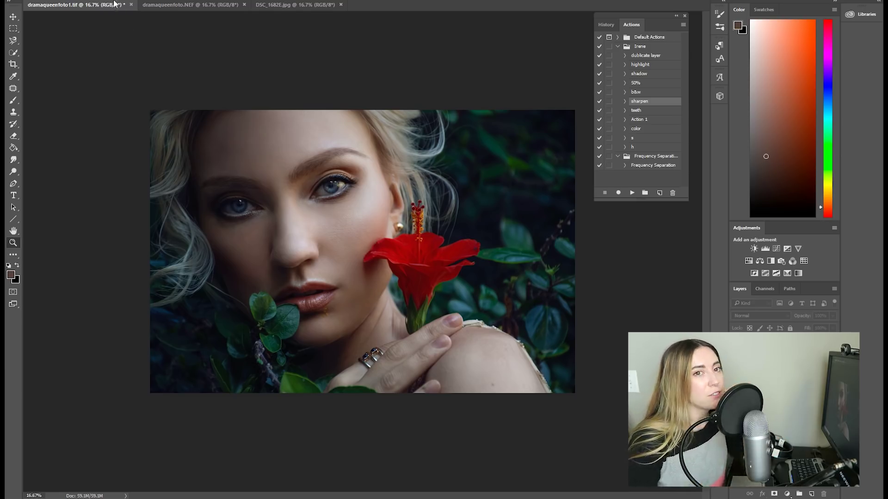
- Compare the retouched red-flower portrait dramaqueenfoto1.tif with the original dramaqueenfoto.NEF
{"action": "left_click", "coordinate": [158, 5]}
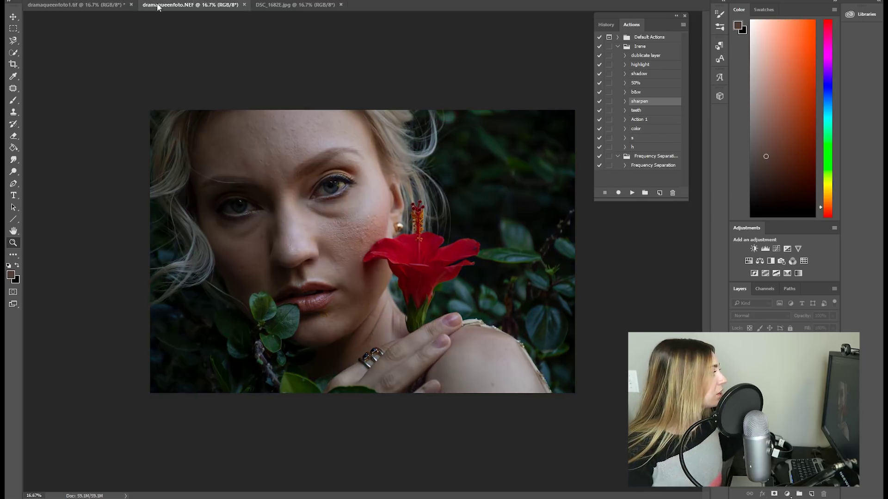
{"action": "left_click", "coordinate": [88, 7]}
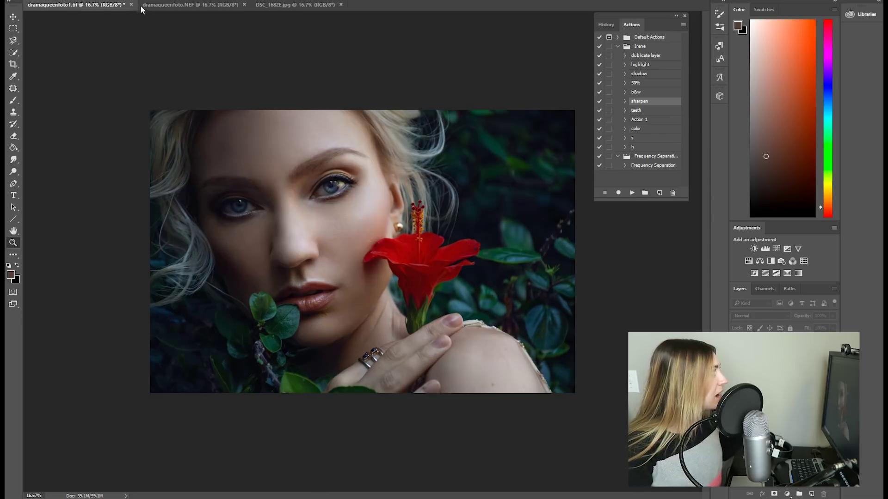
{"action": "left_click", "coordinate": [174, 6]}
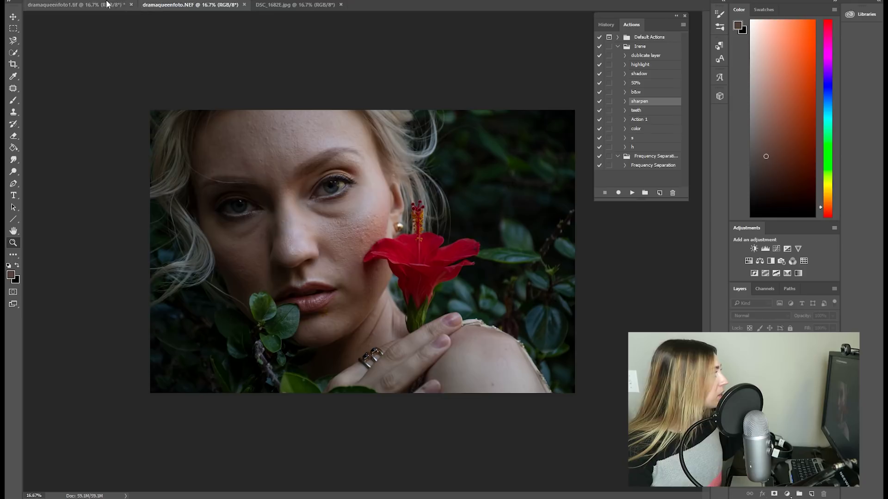
{"action": "left_click", "coordinate": [107, 5]}
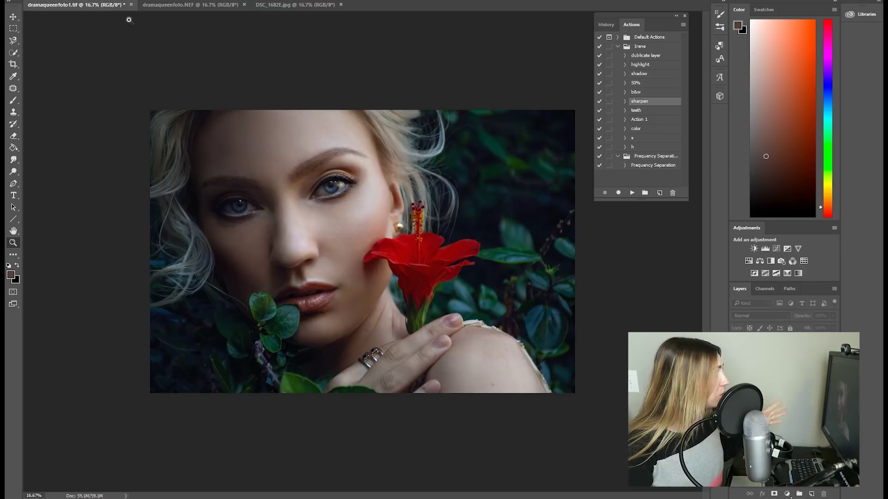
{"action": "left_click", "coordinate": [169, 7]}
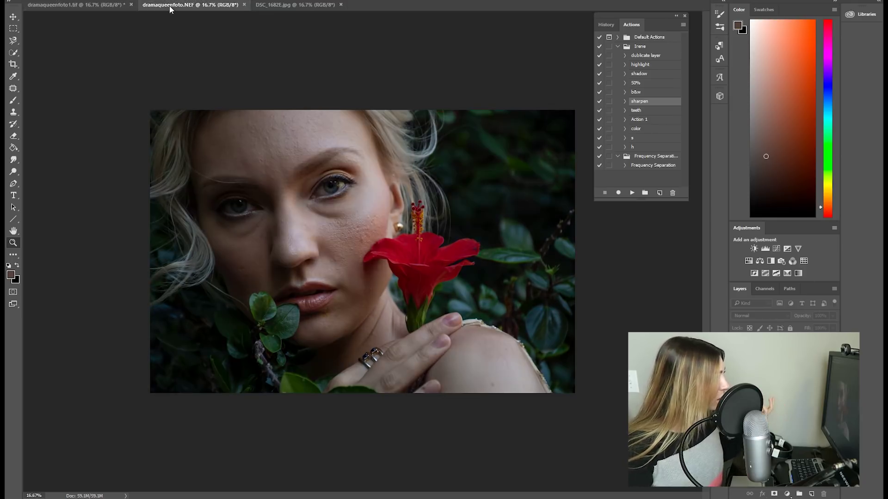
{"action": "left_click", "coordinate": [98, 5]}
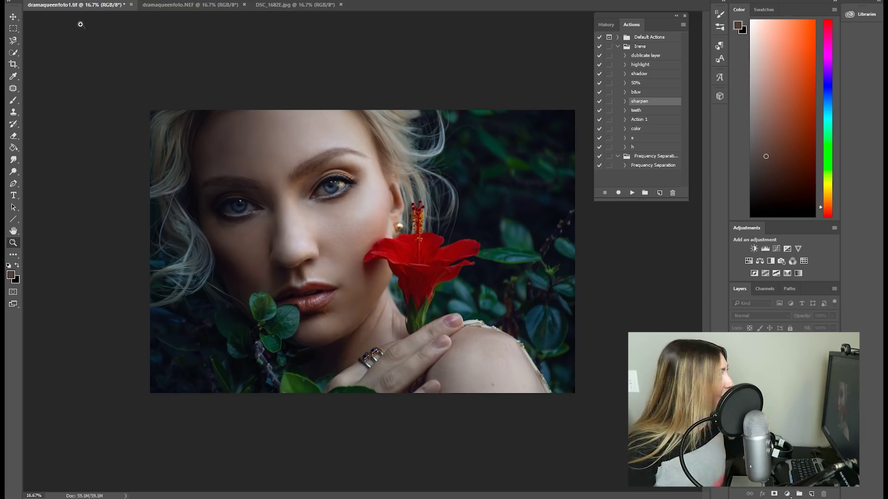
{"action": "left_click", "coordinate": [147, 5]}
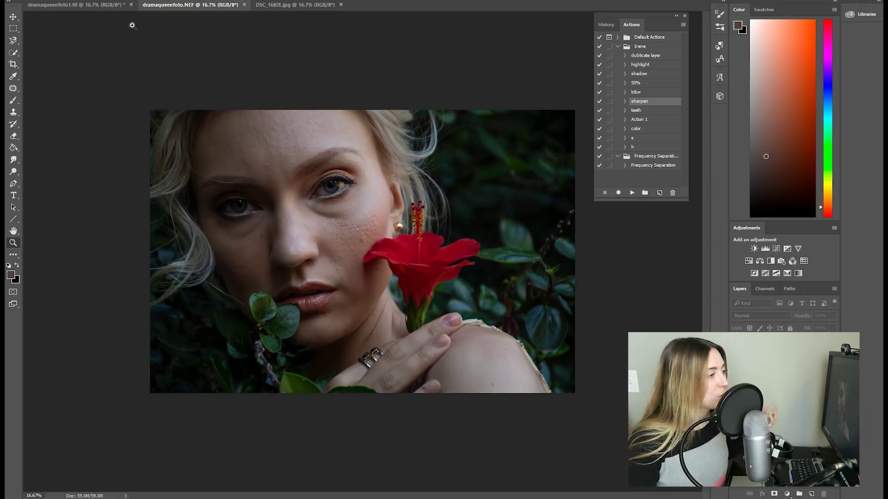
{"action": "left_click", "coordinate": [77, 5]}
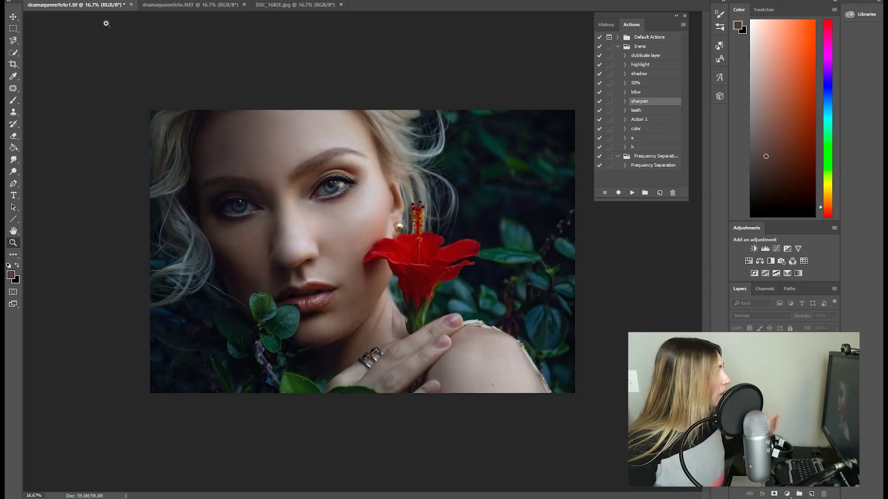
{"action": "left_click", "coordinate": [162, 5]}
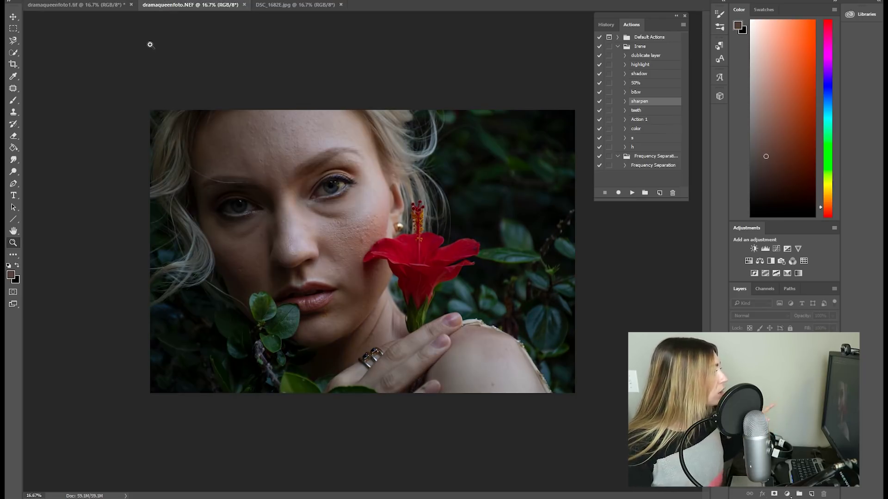
- Compare the alternative edit DSC_1682E.jpg with the retouched dramaqueenfoto1.tif and the original NEF portrait
{"action": "left_click", "coordinate": [312, 5]}
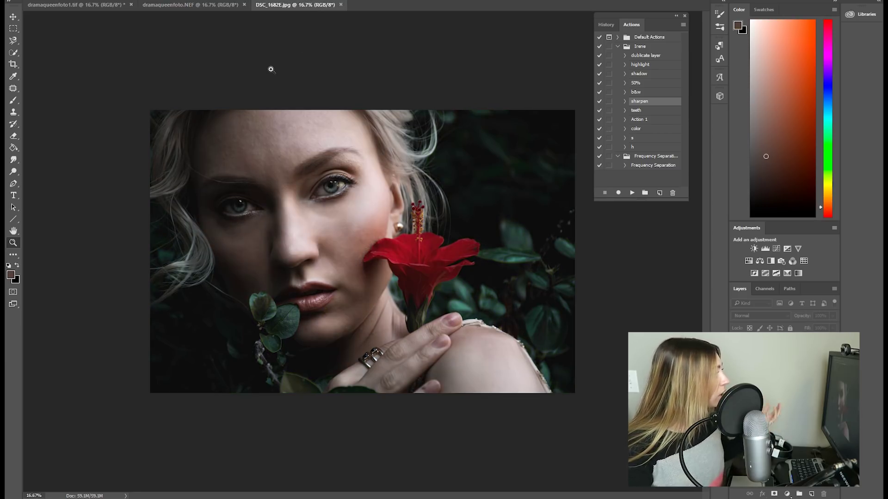
{"action": "left_click", "coordinate": [100, 8]}
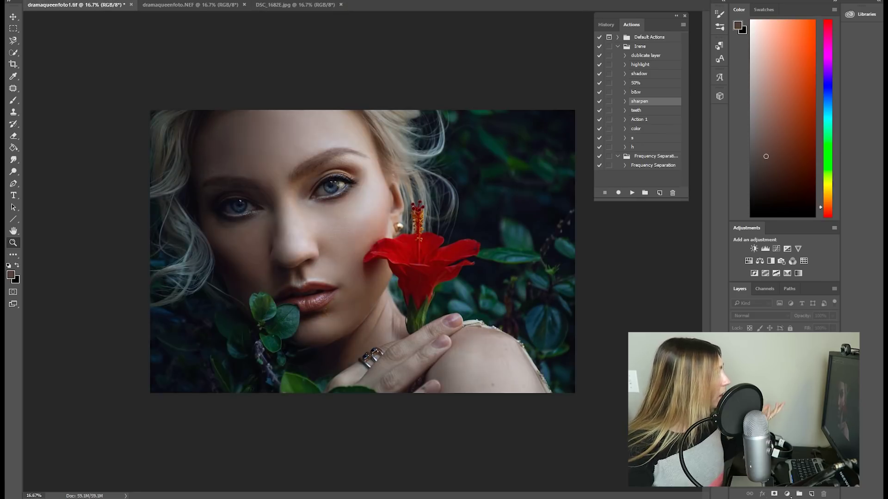
{"action": "left_click", "coordinate": [287, 8]}
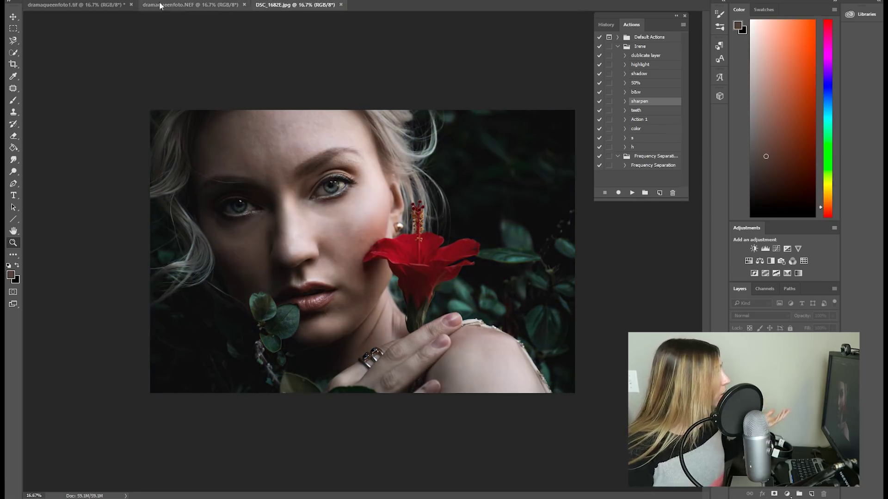
{"action": "left_click", "coordinate": [187, 5]}
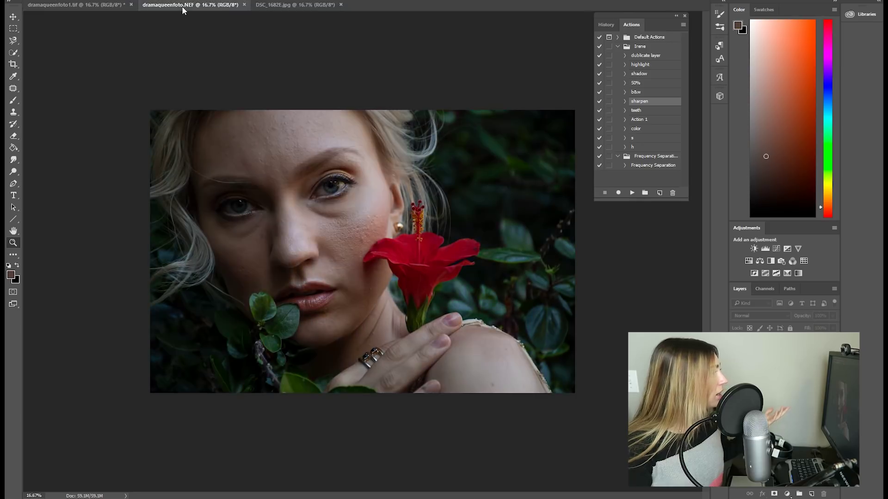
{"action": "left_click", "coordinate": [77, 5]}
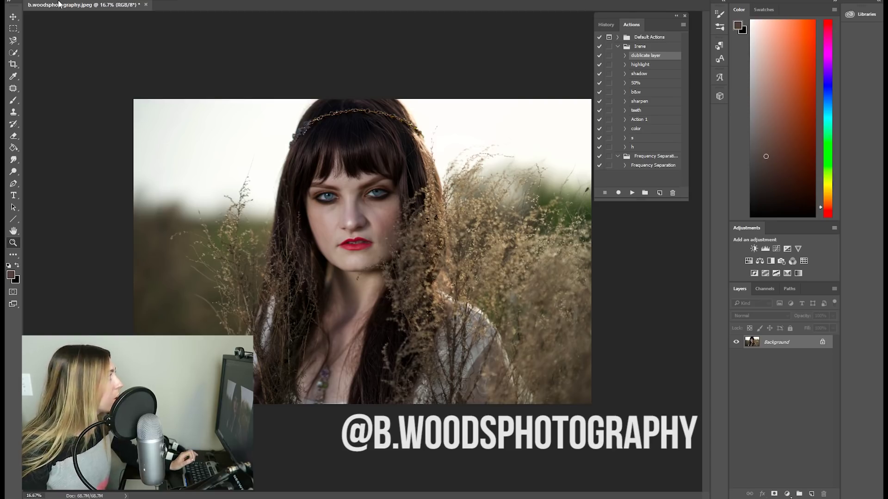
- Duplicate the background layer of the grass-field portrait with the recorded action and select the Patch tool
{"action": "left_click", "coordinate": [326, 182]}
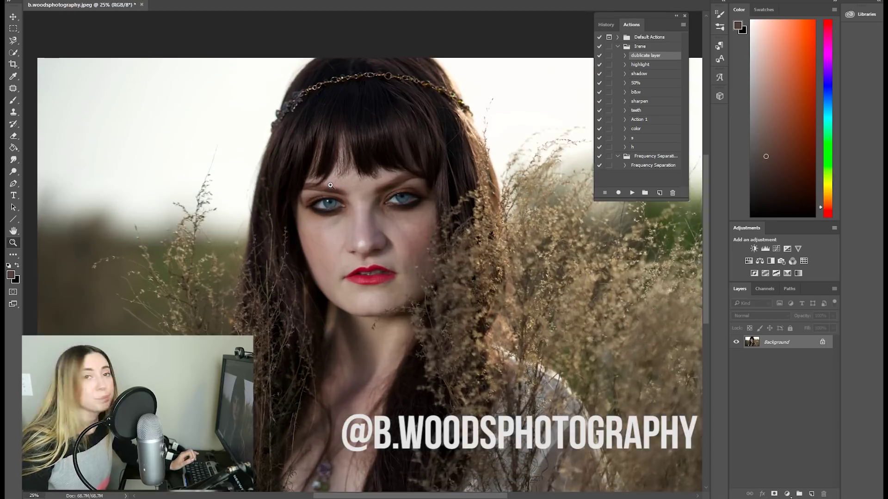
{"action": "left_click", "coordinate": [632, 192]}
{"action": "key", "text": "j"}
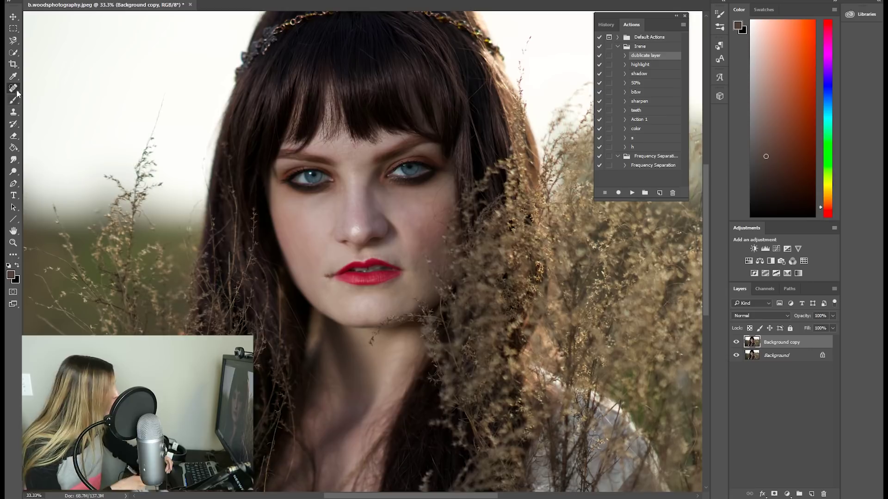
{"action": "scroll", "coordinate": [451, 162], "scroll_direction": "up", "scroll_amount": 3}
{"action": "scroll", "coordinate": [382, 174], "scroll_direction": "down", "scroll_amount": 4}
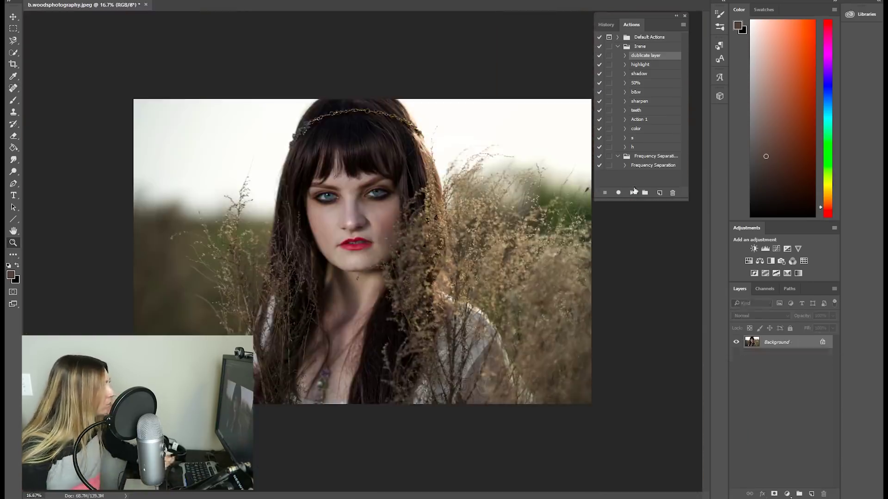
- Sample the facial skin tones and patch skin areas around the mouth and cheek on the duplicated layer
{"action": "scroll", "coordinate": [307, 218], "scroll_direction": "up", "scroll_amount": 1}
{"action": "key", "text": "b"}
{"action": "left_click", "coordinate": [395, 247], "text": "alt"}
{"action": "left_click", "coordinate": [337, 144], "text": "alt"}
{"action": "key", "text": "j"}
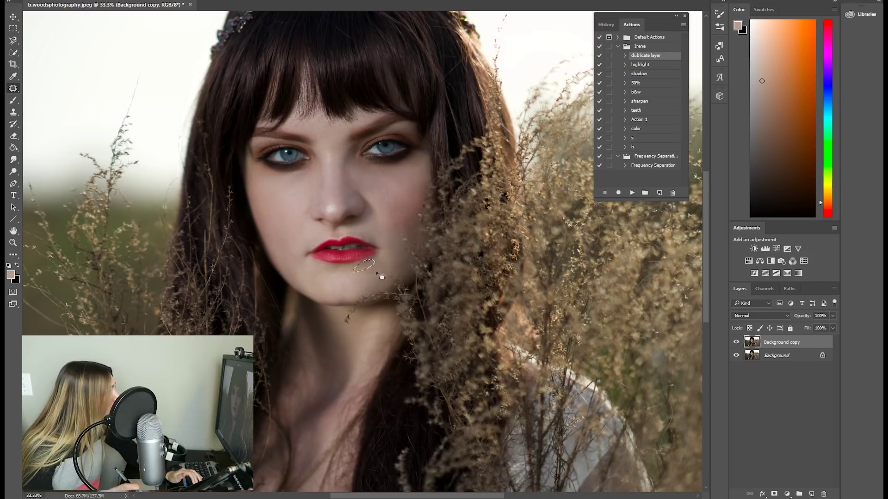
{"action": "left_click_drag", "start_coordinate": [385, 222], "coordinate": [380, 229]}
{"action": "left_click_drag", "start_coordinate": [409, 174], "coordinate": [335, 164]}
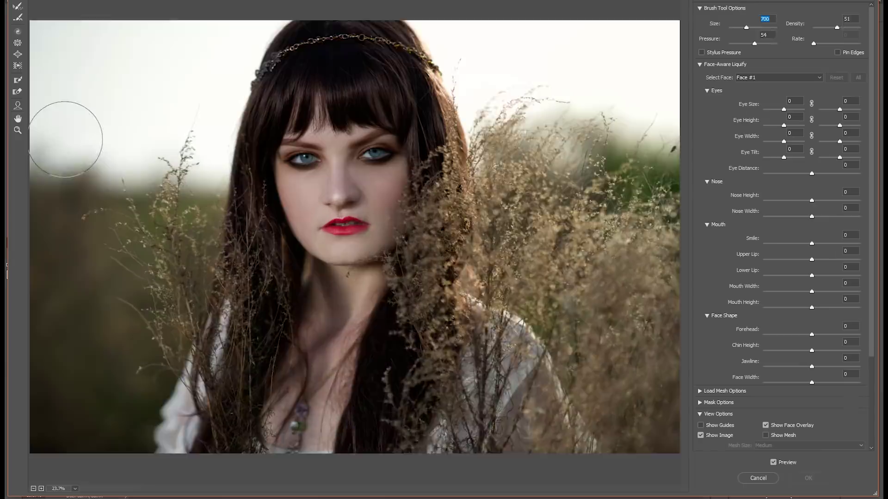
- Reduce the Liquify brush size from 700 for reshaping the woman's face
{"action": "scroll", "coordinate": [348, 221], "scroll_direction": "up", "scroll_amount": 1}
{"action": "scroll", "coordinate": [356, 251], "scroll_direction": "up", "scroll_amount": 2}
{"action": "key", "text": "bracketleft"}
{"action": "key", "text": "bracketleft"}
{"action": "key", "text": "bracketleft"}
{"action": "key", "text": "bracketleft"}
{"action": "key", "text": "bracketleft"}
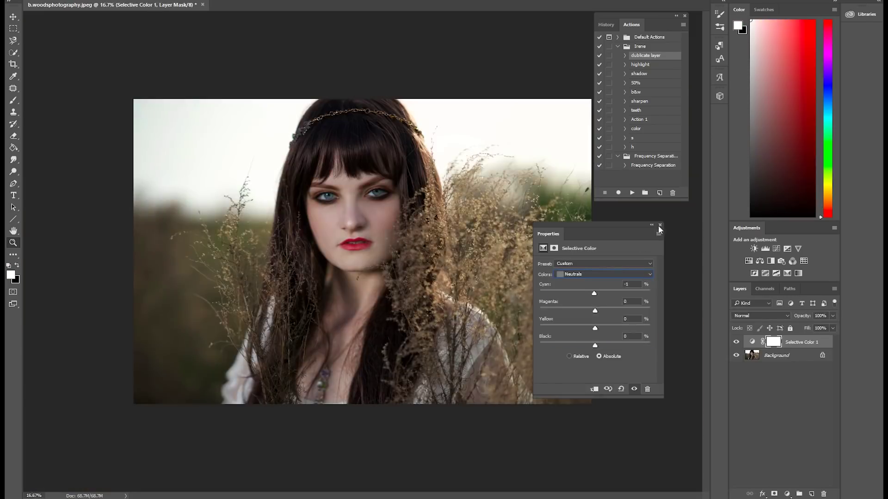
- Close the Selective Color adjustment's settings
{"action": "left_click", "coordinate": [660, 225]}
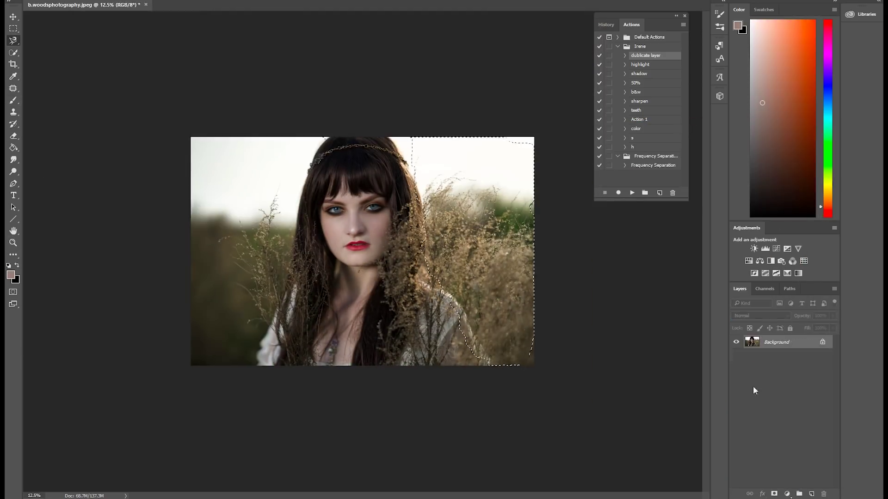
- Place a mirrored copy of the selected field over the opposite background side and erase the part covering the woman
{"action": "mouse_move", "coordinate": [465, 194]}
{"action": "left_mouse_down"}
{"action": "mouse_move", "coordinate": [248, 193]}
{"action": "mouse_move", "coordinate": [208, 222]}
{"action": "mouse_move", "coordinate": [218, 277]}
{"action": "mouse_move", "coordinate": [238, 297]}
{"action": "mouse_move", "coordinate": [213, 301]}
{"action": "left_mouse_up"}
{"action": "key", "text": "ctrl+t"}
{"action": "key", "text": "e"}
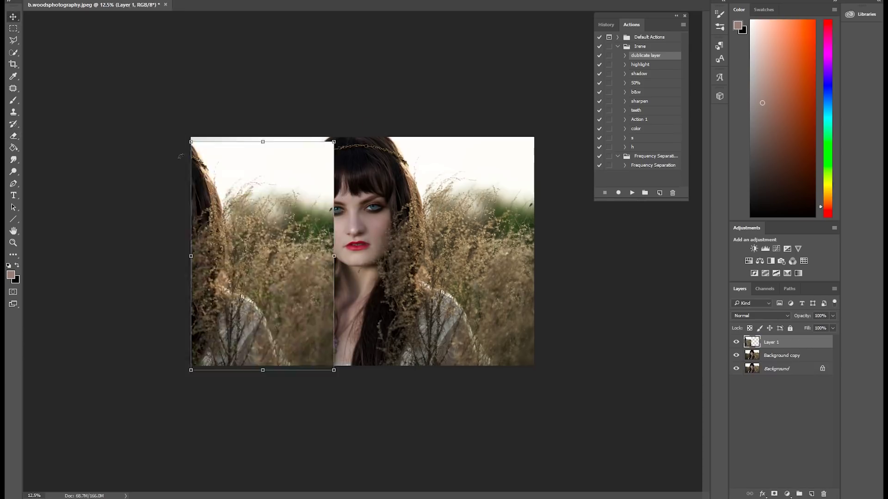
{"action": "key", "text": "Return"}
{"action": "key", "text": "e"}
{"action": "left_click_drag", "start_coordinate": [315, 162], "coordinate": [263, 333]}
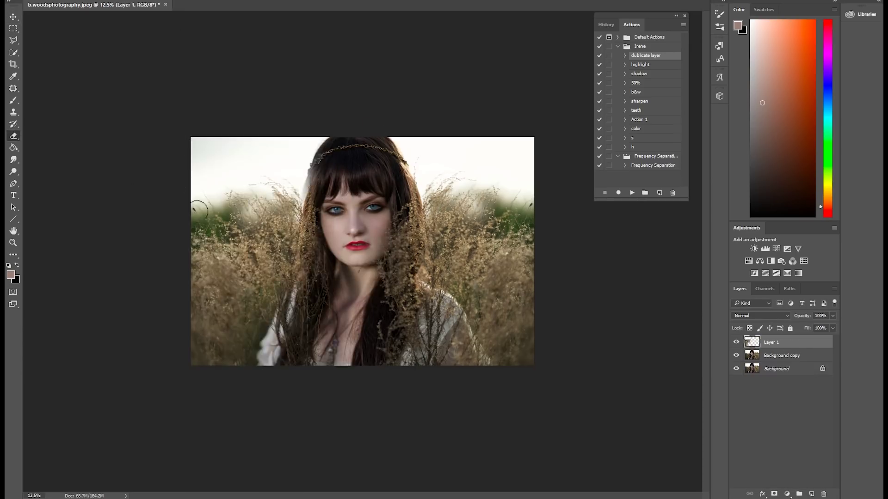
- Transform the mirrored grass layer lower beside the woman and erase its remaining overlap with her hair and dress
{"action": "key", "text": "ctrl+t"}
{"action": "left_click_drag", "start_coordinate": [324, 306], "coordinate": [283, 324]}
{"action": "key", "text": "Return"}
{"action": "key", "text": "e"}
{"action": "mouse_move", "coordinate": [300, 287]}
{"action": "left_mouse_down"}
{"action": "mouse_move", "coordinate": [310, 236]}
{"action": "mouse_move", "coordinate": [305, 291]}
{"action": "left_mouse_up"}
- Blend the mirrored grass layer into the background in Normal mode at 73% opacity and erase its outer area
{"action": "left_click", "coordinate": [761, 316]}
{"action": "left_click", "coordinate": [743, 282]}
{"action": "left_click_drag", "start_coordinate": [222, 227], "coordinate": [222, 301]}
{"action": "left_click", "coordinate": [737, 342]}
{"action": "left_click", "coordinate": [736, 342]}
- Apply the Liquify filter to the mirrored grass layer and merge all visible layers
{"action": "key", "text": "ctrl+shift+x"}
{"action": "left_click", "coordinate": [808, 478]}
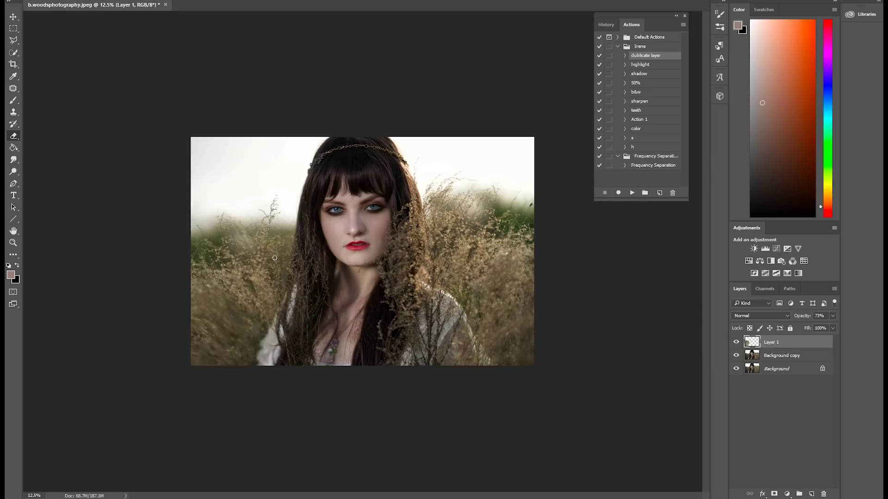
{"action": "key", "text": "ctrl+shift+e"}
- Add a highlight Curves layer with the recorded action, paint highlights on the face and adjust the layer's opacity
{"action": "left_click", "coordinate": [362, 222]}
{"action": "left_click", "coordinate": [640, 65]}
{"action": "left_click", "coordinate": [632, 193]}
{"action": "left_click_drag", "start_coordinate": [346, 192], "coordinate": [346, 159]}
{"action": "key", "text": "z"}
{"action": "left_click", "coordinate": [362, 251], "text": "alt"}
{"action": "left_click", "coordinate": [832, 317]}
- Add a shadow Curves layer with the recorded action and paint contour shadows on the face
{"action": "left_click", "coordinate": [639, 74]}
{"action": "left_click", "coordinate": [632, 193]}
{"action": "left_click", "coordinate": [345, 209]}
{"action": "key", "text": "b"}
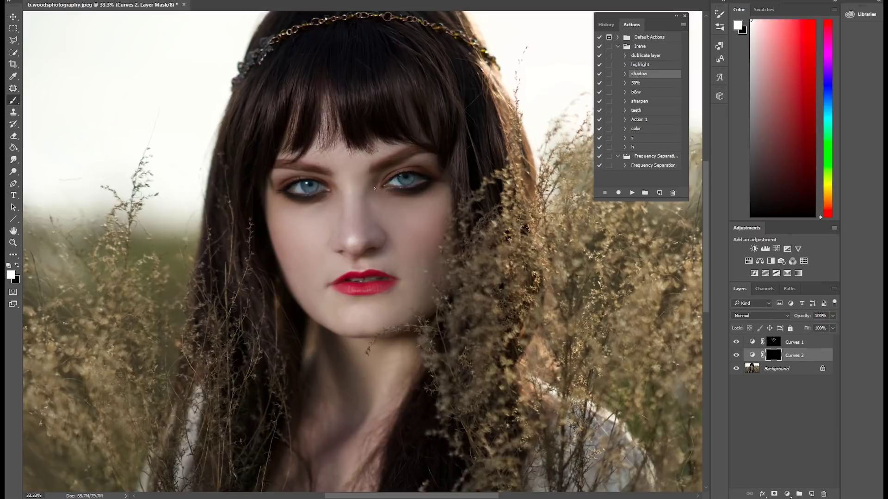
{"action": "left_click_drag", "start_coordinate": [360, 214], "coordinate": [313, 333]}
- Flatten the portrait and adjust a duplicate of its background layer with the Camera Raw Filter
{"action": "right_click", "coordinate": [786, 342]}
{"action": "left_click", "coordinate": [786, 471]}
{"action": "key", "text": "ctrl+j"}
{"action": "key", "text": "ctrl+shift+a"}
{"action": "left_click_drag", "start_coordinate": [604, 234], "coordinate": [597, 236]}
{"action": "left_click", "coordinate": [646, 445]}
- Add a new highlight Curves layer above the background with the recorded action
{"action": "left_click", "coordinate": [640, 64]}
{"action": "left_click", "coordinate": [631, 193]}
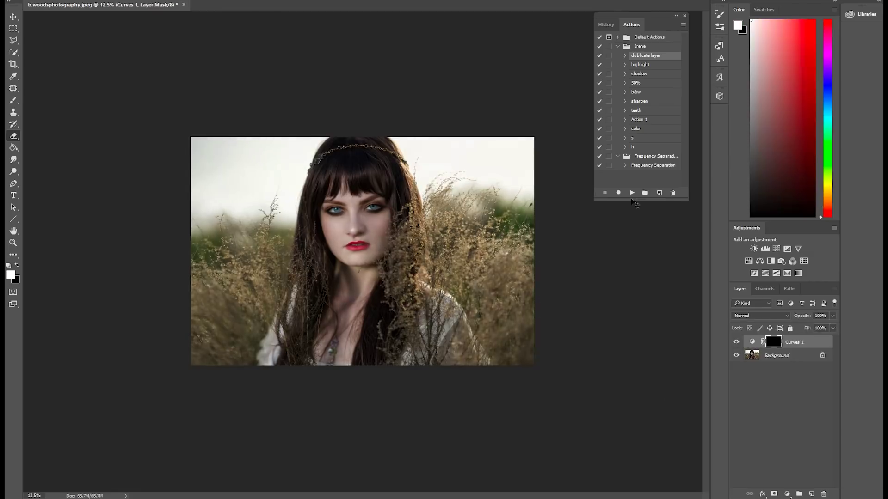
- Sample the dark red lip color and paint it along the corner of the mouth on the duplicated layer
{"action": "left_click", "coordinate": [13, 77]}
{"action": "left_click", "coordinate": [393, 207]}
{"action": "left_click", "coordinate": [14, 101]}
{"action": "left_click_drag", "start_coordinate": [391, 203], "coordinate": [373, 210]}
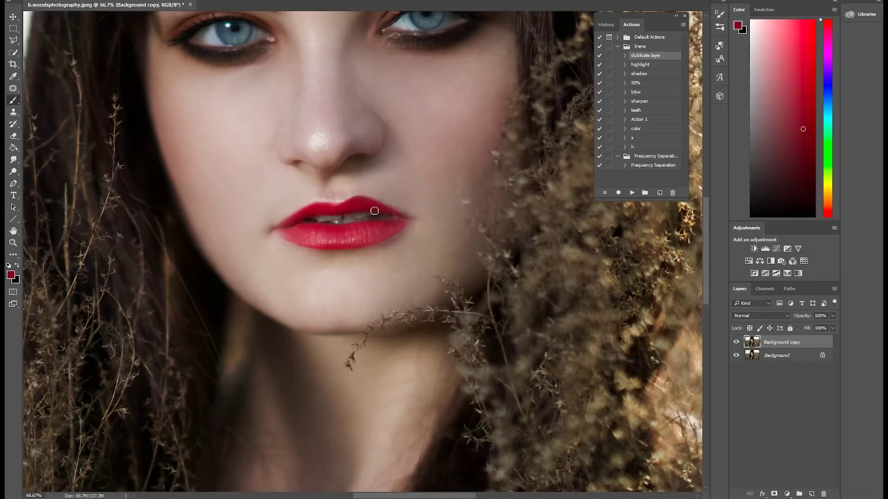
- Compare the lip touch-up with and without the duplicated layer visible
{"action": "left_click", "coordinate": [14, 243]}
{"action": "left_click", "coordinate": [736, 343]}
{"action": "left_click", "coordinate": [737, 343]}
{"action": "left_click", "coordinate": [354, 262]}
{"action": "left_click", "coordinate": [353, 262]}
{"action": "left_click", "coordinate": [353, 262]}
{"action": "left_click", "coordinate": [141, 0]}
{"action": "left_click", "coordinate": [157, 44]}
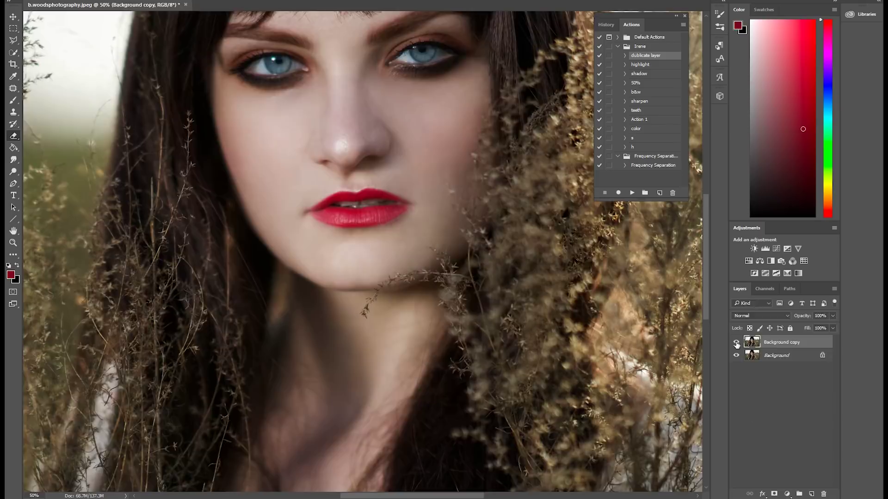
- Adjust the Selective Color layer's Blues with Yellow at -34% in Absolute mode and add a Hue/Saturation adjustment layer
{"action": "left_click_drag", "start_coordinate": [595, 294], "coordinate": [591, 296]}
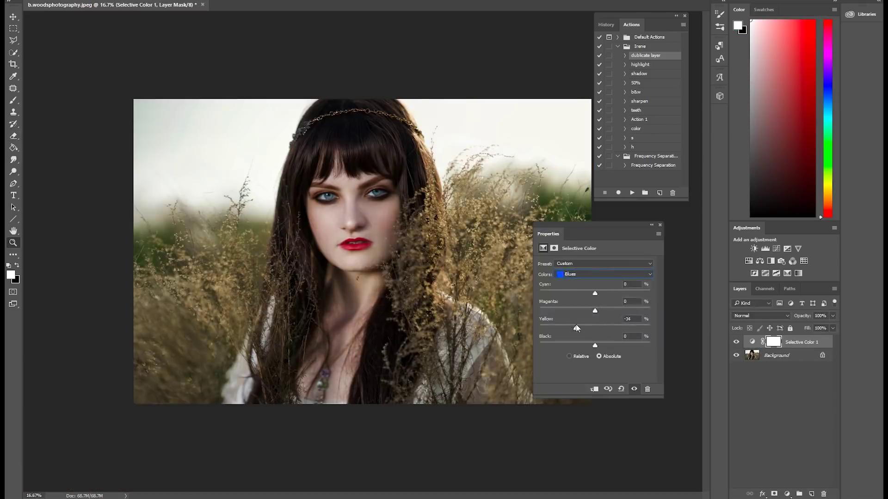
{"action": "left_click", "coordinate": [787, 494]}
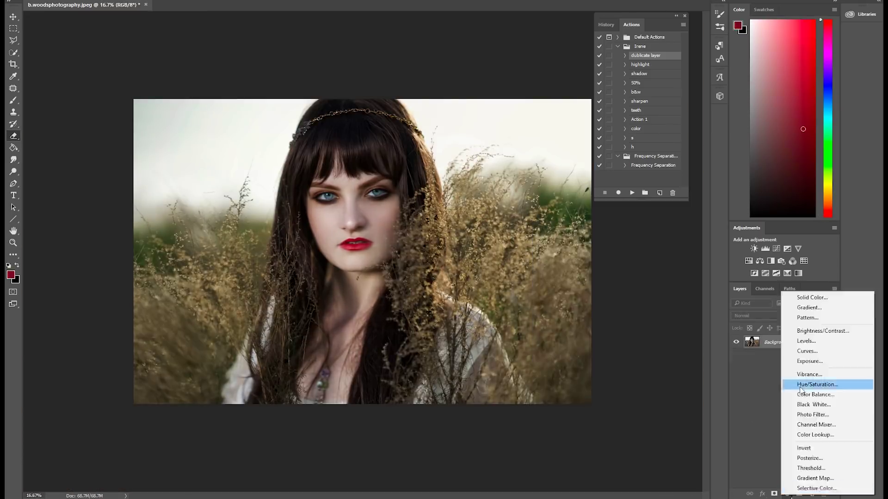
{"action": "left_click", "coordinate": [800, 388]}
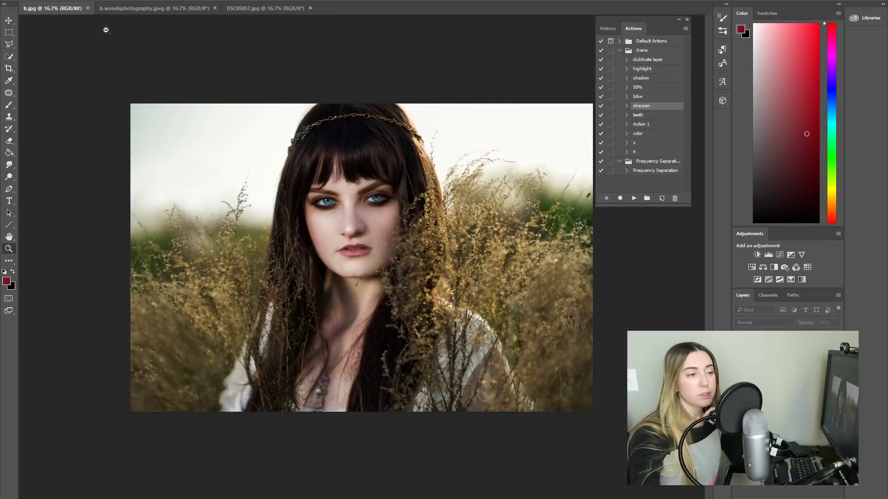
- Compare the finished grass-field portrait b.jpg with its original photo
{"action": "left_click", "coordinate": [153, 9]}
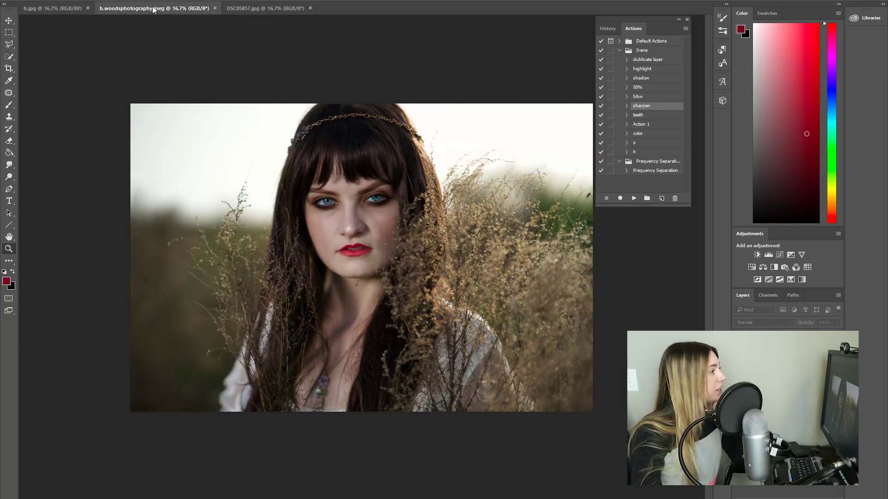
{"action": "left_click", "coordinate": [56, 8]}
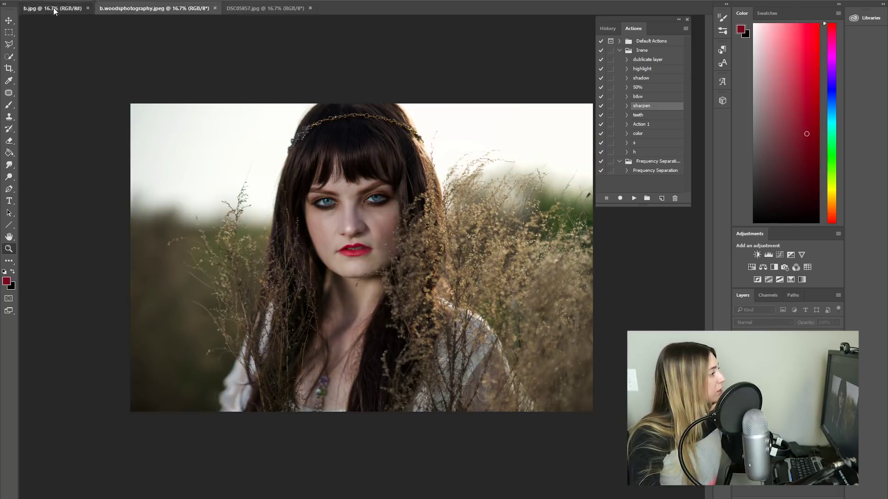
{"action": "left_click", "coordinate": [149, 10]}
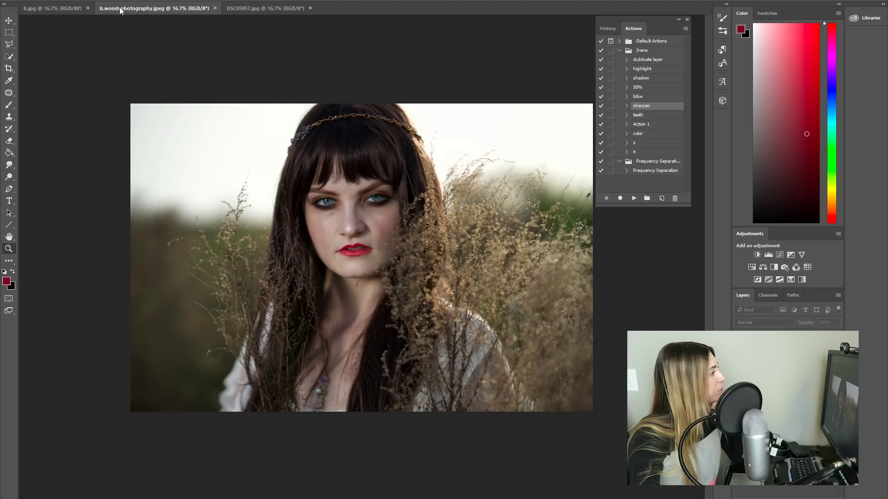
{"action": "left_click", "coordinate": [51, 10]}
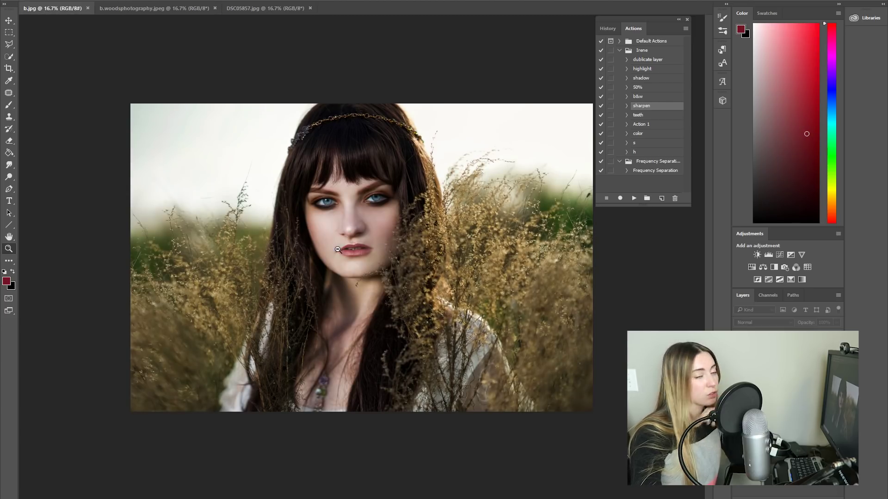
- Compare the finished grass-field portrait b.jpg with the original b.woodsphotography.jpeg and the alternative edit DSC05857.jpg
{"action": "left_click", "coordinate": [156, 10]}
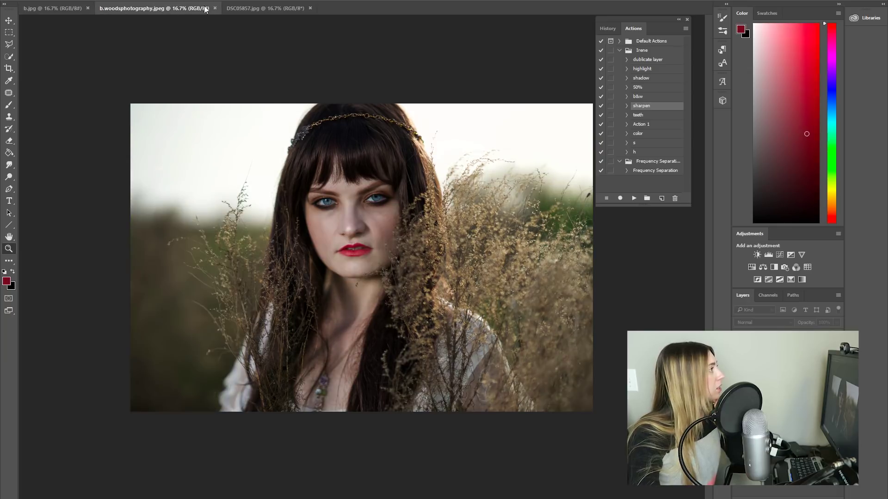
{"action": "left_click", "coordinate": [255, 11]}
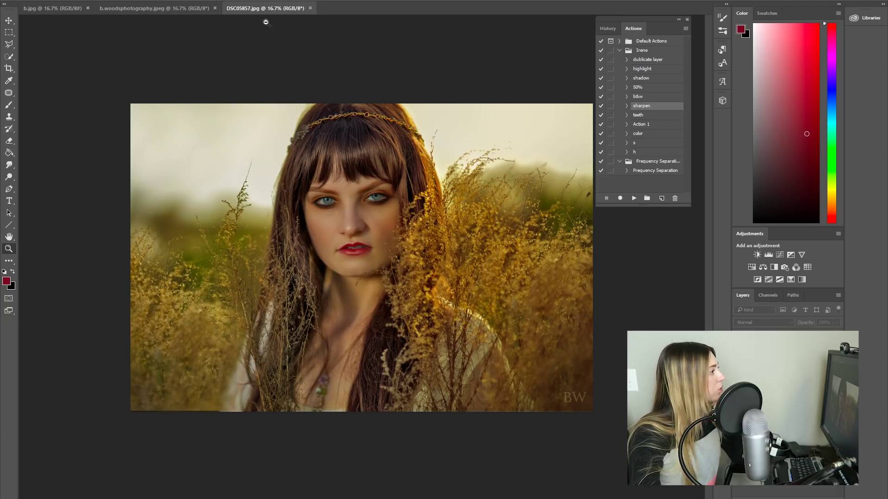
{"action": "left_click", "coordinate": [170, 10]}
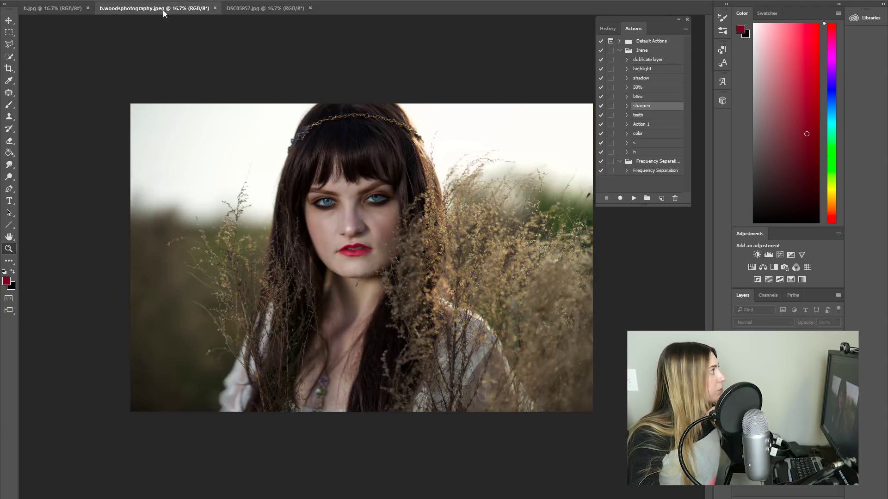
{"action": "left_click", "coordinate": [77, 10]}
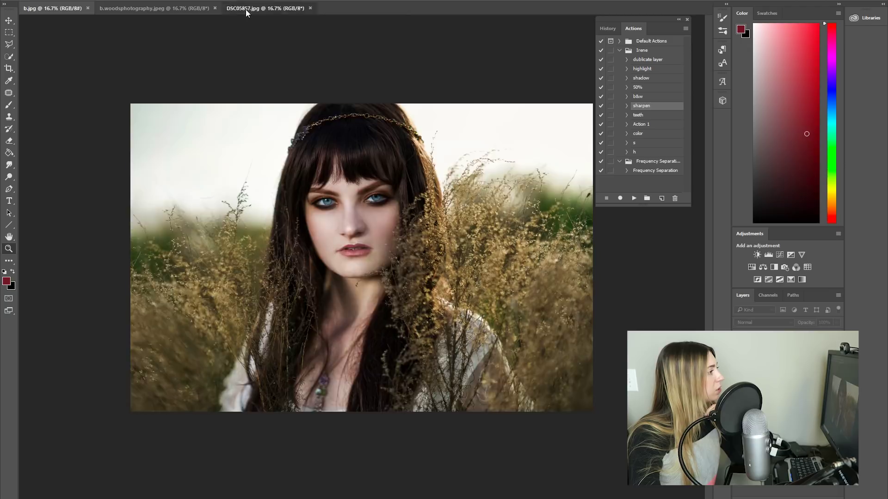
{"action": "left_click", "coordinate": [245, 9]}
{"action": "left_click", "coordinate": [65, 11]}
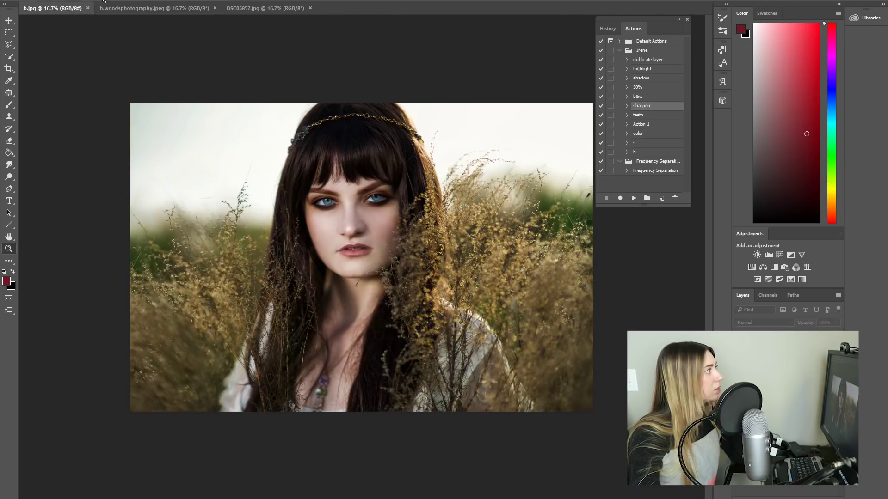
{"action": "left_click", "coordinate": [225, 10]}
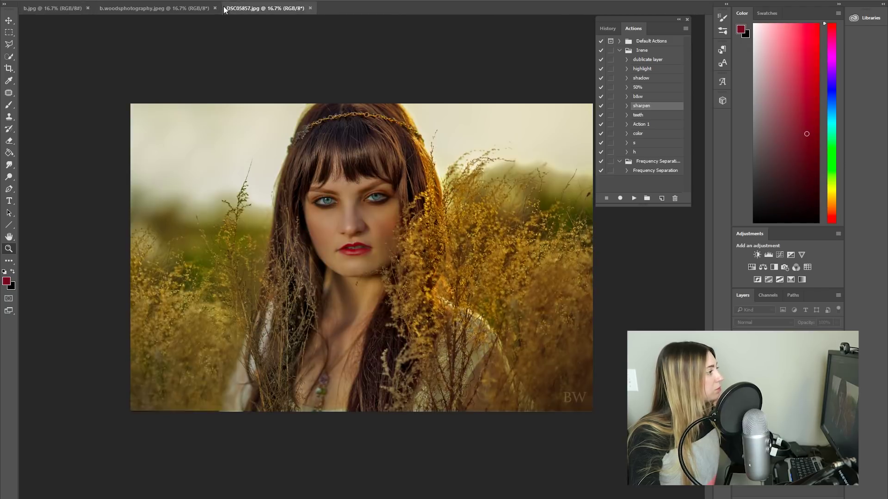
{"action": "left_click", "coordinate": [62, 6]}
{"action": "left_click", "coordinate": [239, 7]}
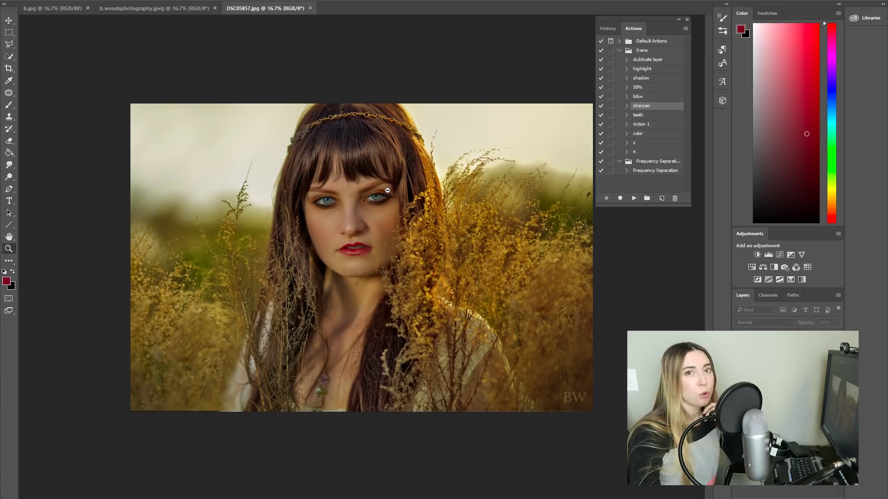
{"action": "left_click", "coordinate": [65, 10]}
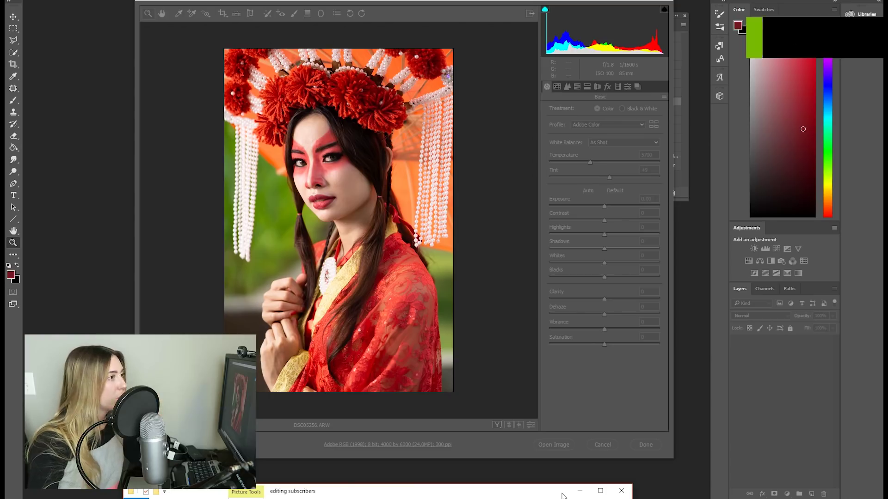
- Check the files in the editing subscribers folder and examine the face of the raw portrait DSC05256.ARW up close
{"action": "left_click_drag", "start_coordinate": [562, 491], "coordinate": [595, 101]}
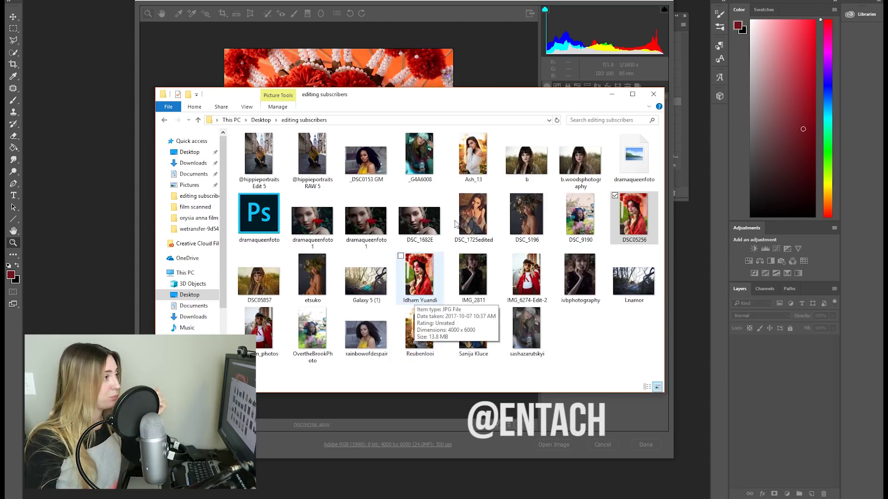
{"action": "left_click", "coordinate": [612, 97]}
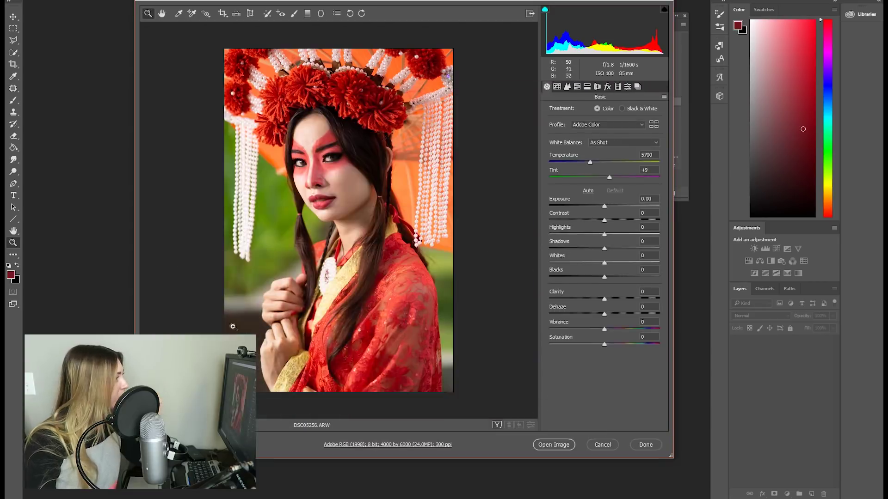
{"action": "left_click", "coordinate": [327, 180]}
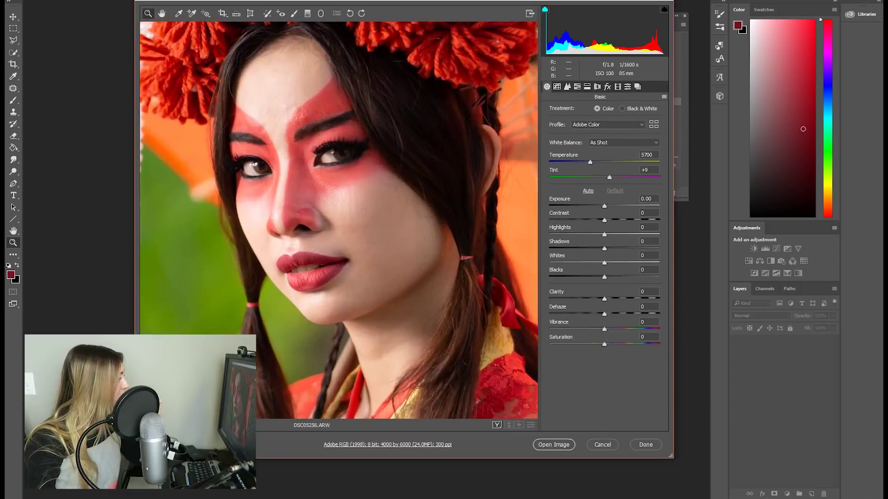
{"action": "key", "text": "ctrl+0"}
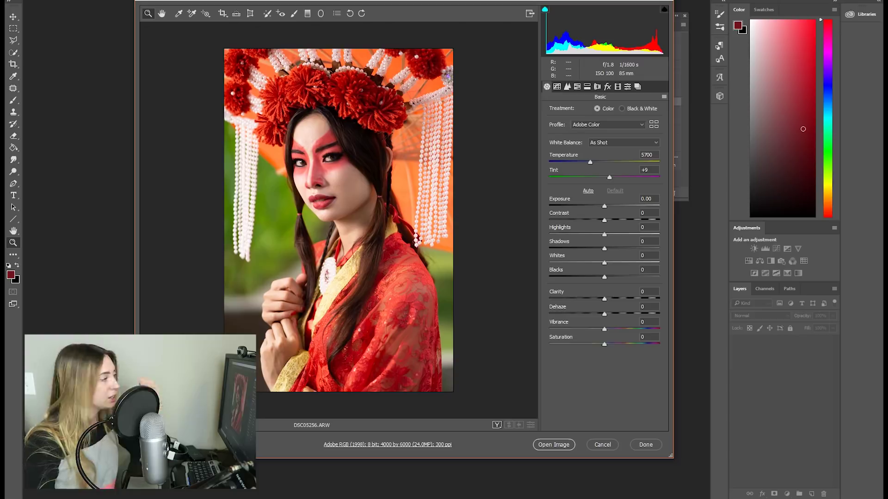
{"action": "left_click", "coordinate": [322, 182]}
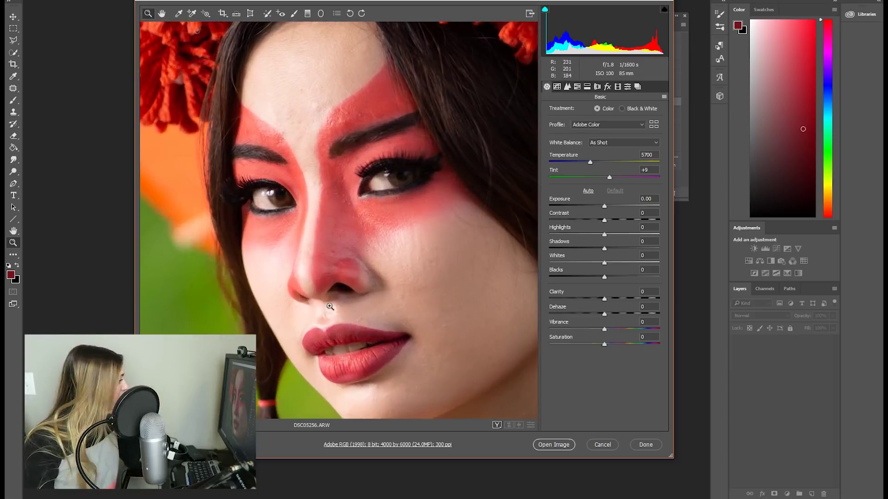
{"action": "key", "text": "ctrl+0"}
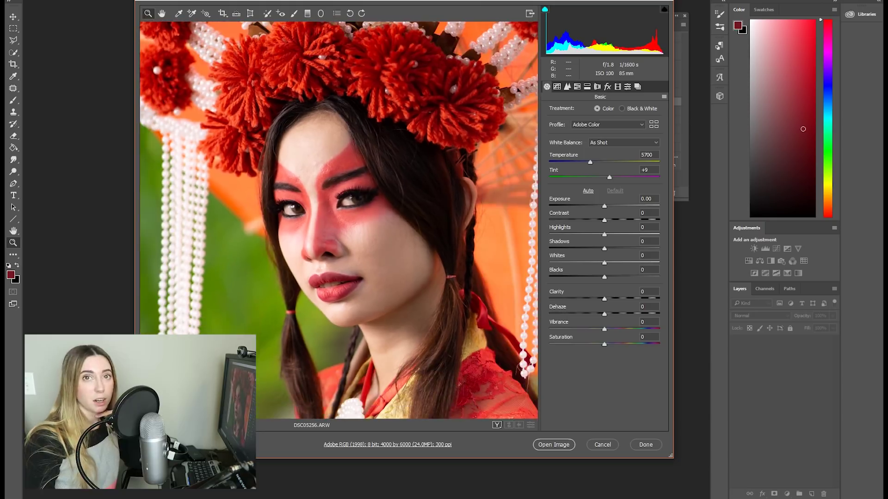
{"action": "key", "text": "ctrl+0"}
- Adjust the raw portrait's Temperature and Tint, lower Exposure slightly, and raise Highlights, Shadows and Clarity in Camera Raw
{"action": "left_click_drag", "start_coordinate": [590, 162], "coordinate": [614, 178]}
{"action": "left_click_drag", "start_coordinate": [605, 206], "coordinate": [601, 207]}
{"action": "left_click_drag", "start_coordinate": [605, 234], "coordinate": [617, 249]}
{"action": "left_click_drag", "start_coordinate": [604, 299], "coordinate": [607, 299]}
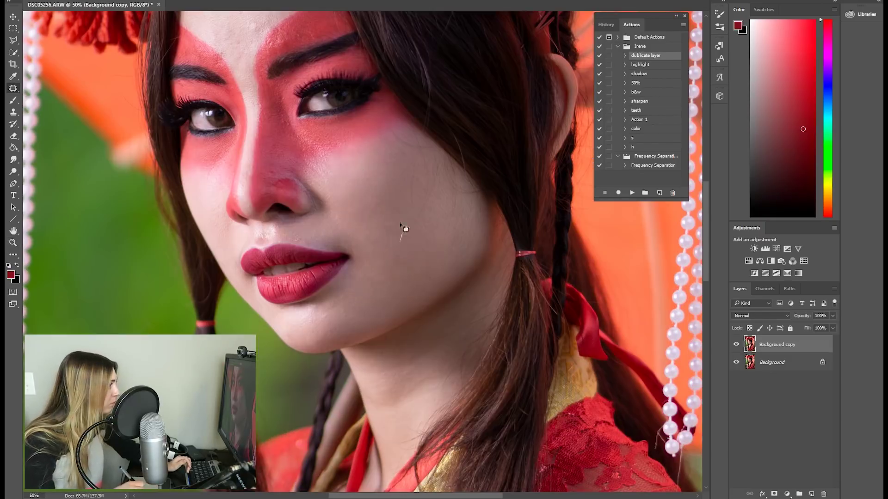
- Patch the skin flaws under the eye, on the cheeks and between the eyebrows on the duplicated layer
{"action": "left_click_drag", "start_coordinate": [342, 165], "coordinate": [343, 184]}
{"action": "left_click_drag", "start_coordinate": [342, 141], "coordinate": [294, 136]}
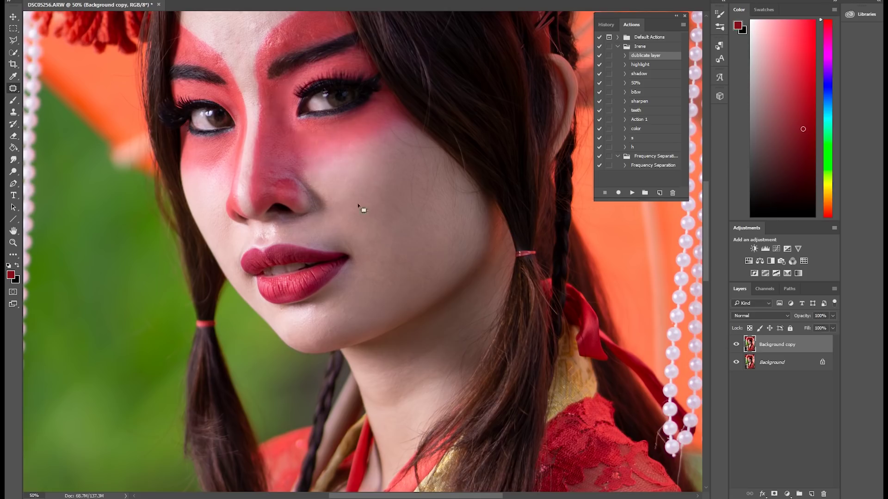
{"action": "left_click_drag", "start_coordinate": [316, 177], "coordinate": [338, 177]}
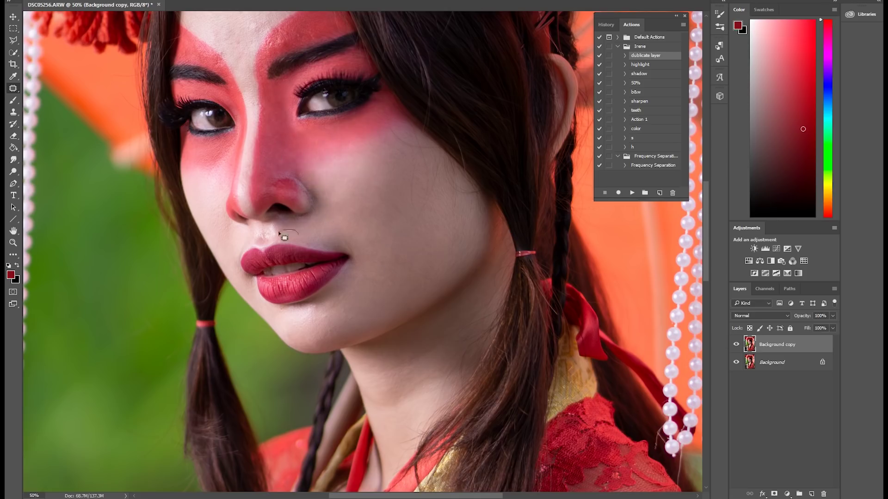
{"action": "left_click_drag", "start_coordinate": [216, 211], "coordinate": [218, 209]}
{"action": "scroll", "coordinate": [216, 223], "scroll_direction": "up", "scroll_amount": 3}
{"action": "left_click_drag", "start_coordinate": [252, 153], "coordinate": [266, 171]}
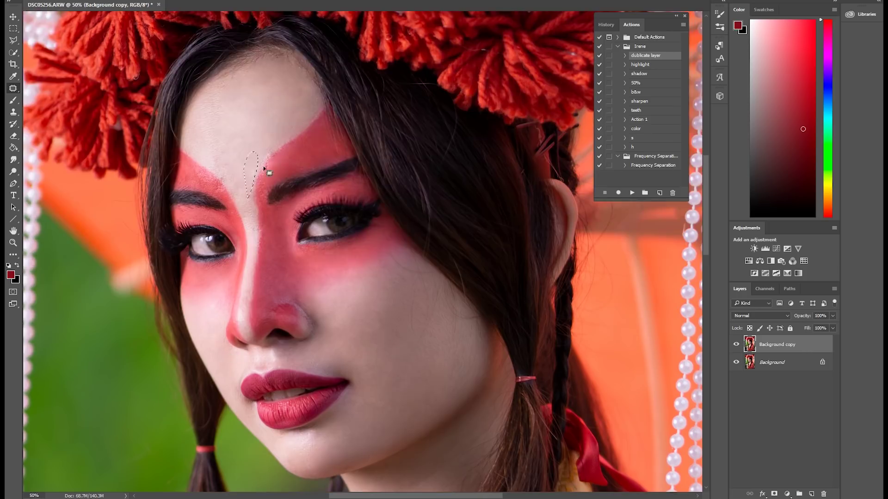
- Sample the nearby skin and red makeup colors with the Brush to clean up the makeup edges on the forehead
{"action": "key", "text": "ctrl+minus"}
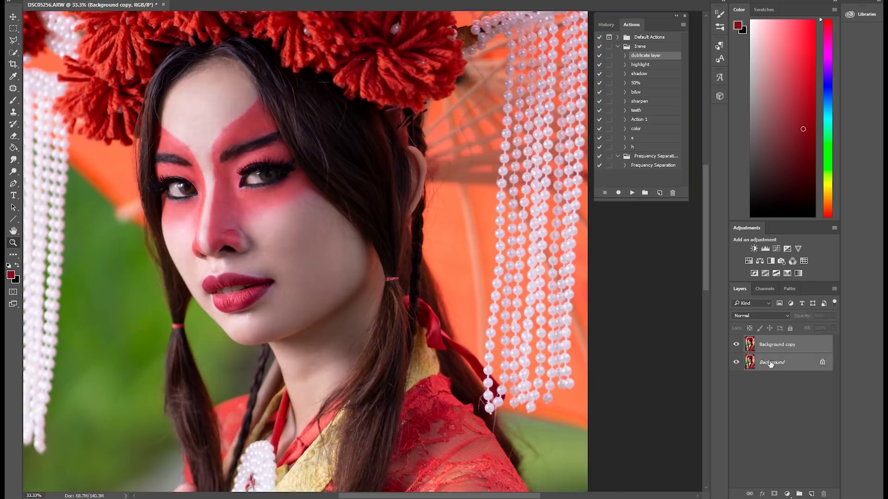
{"action": "key", "text": "ctrl+plus"}
{"action": "key", "text": "ctrl+plus"}
{"action": "key", "text": "b"}
{"action": "left_click", "coordinate": [282, 162], "text": "alt"}
{"action": "left_click", "coordinate": [297, 170], "text": "alt"}
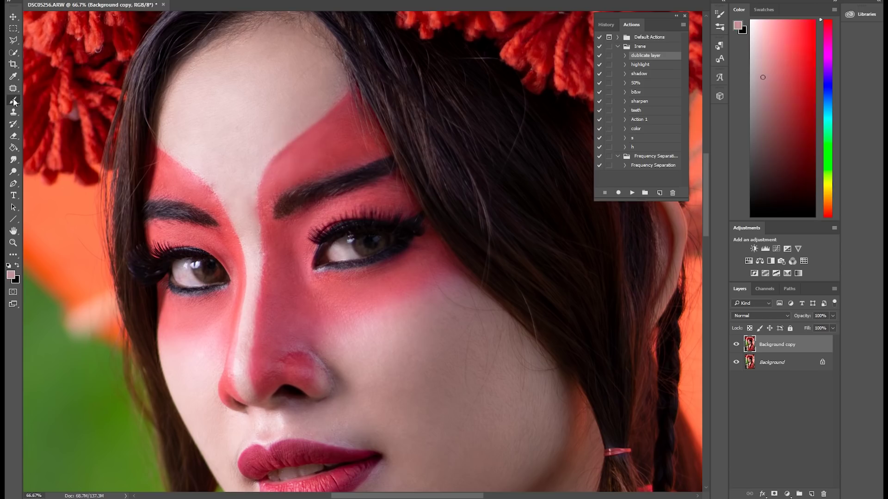
{"action": "left_click", "coordinate": [194, 165], "text": "alt"}
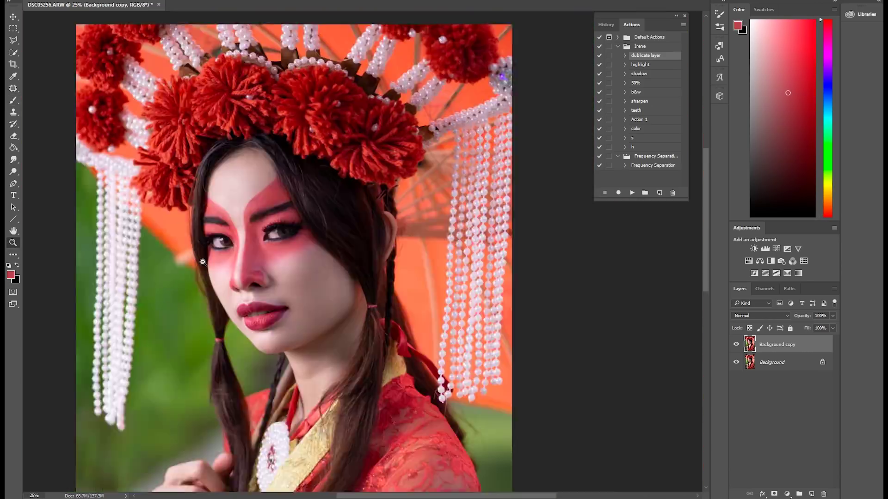
- Shift the portrait's colors with a Hue/Saturation adjustment layer and add a Gradient Map layer using a preset gradient
{"action": "left_click", "coordinate": [797, 447]}
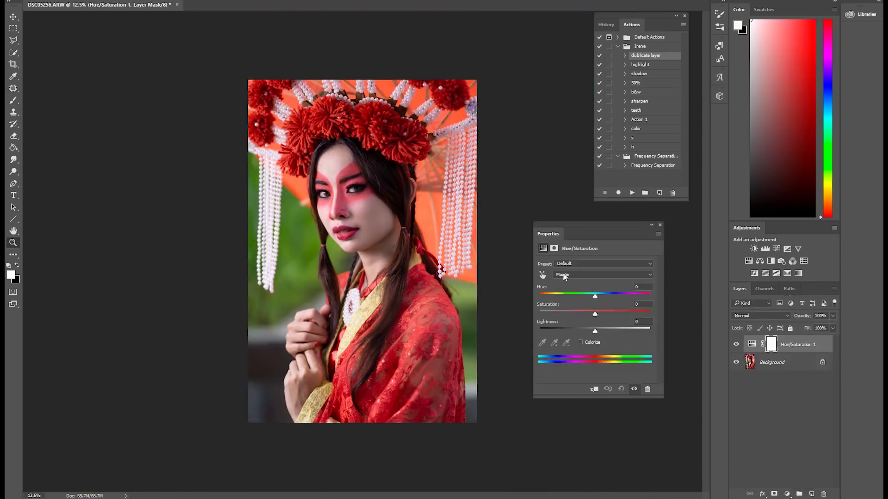
{"action": "left_click_drag", "start_coordinate": [562, 273], "coordinate": [600, 298]}
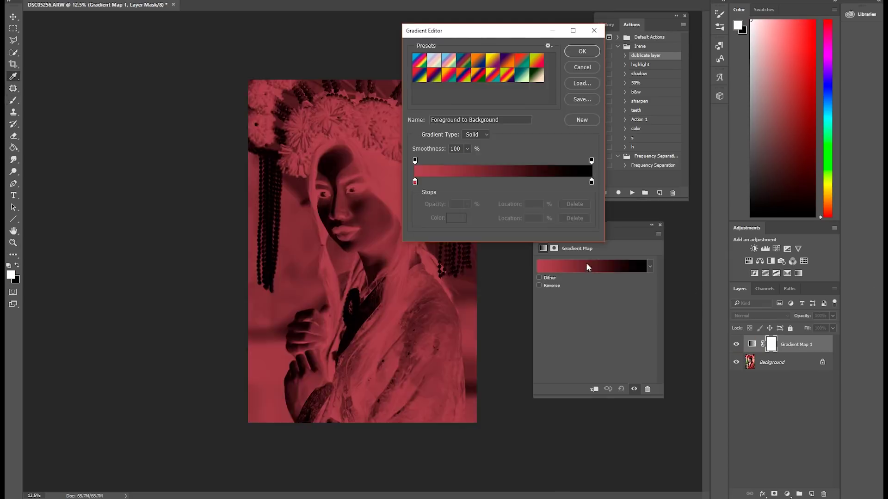
{"action": "left_click", "coordinate": [423, 94]}
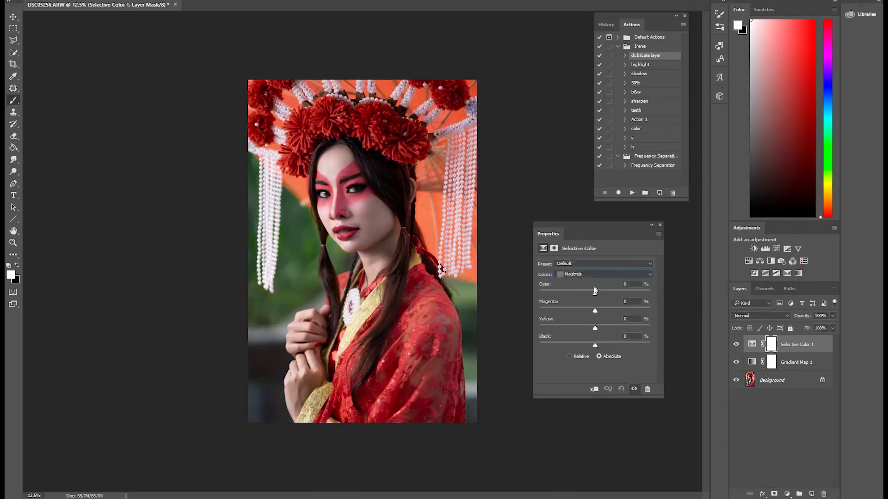
- Lower Black slightly in the Selective Color layer's Neutrals and set its Reds to Cyan -12%, Black +8% and a higher Yellow
{"action": "left_click_drag", "start_coordinate": [595, 346], "coordinate": [591, 347]}
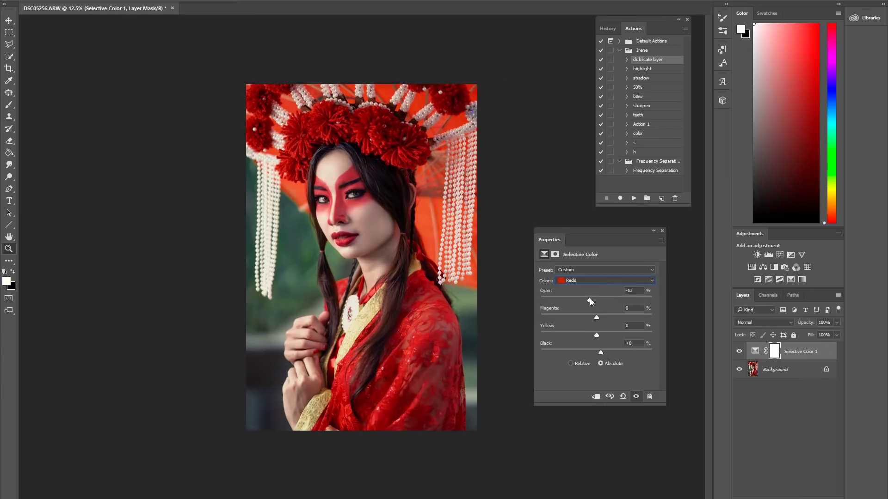
{"action": "left_click_drag", "start_coordinate": [597, 335], "coordinate": [601, 335]}
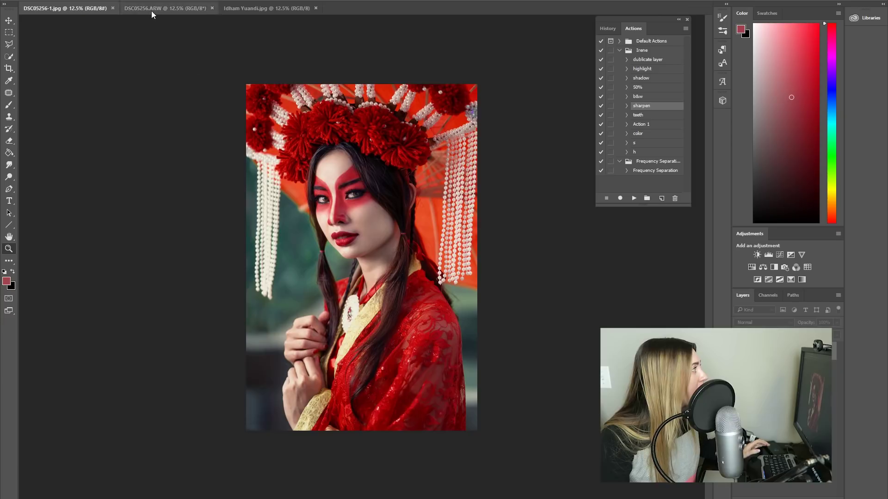
- Compare the finished red-costume portrait DSC05256-1.jpg with the original DSC05256.ARW and the photographer's own edit
{"action": "left_click", "coordinate": [151, 10]}
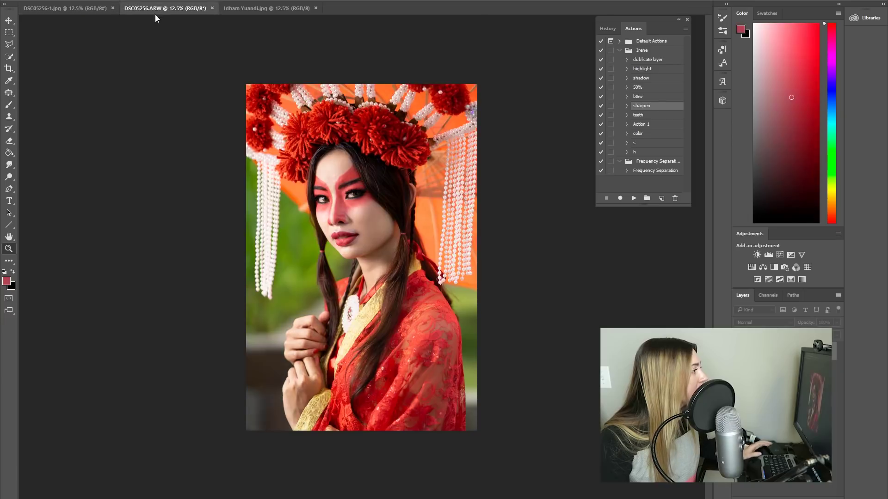
{"action": "left_click", "coordinate": [82, 6]}
{"action": "left_click", "coordinate": [74, 10]}
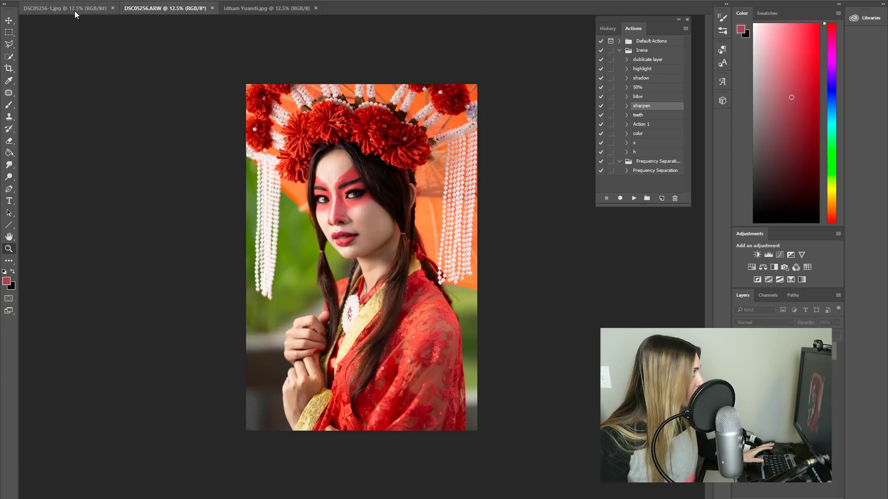
{"action": "left_click", "coordinate": [145, 10]}
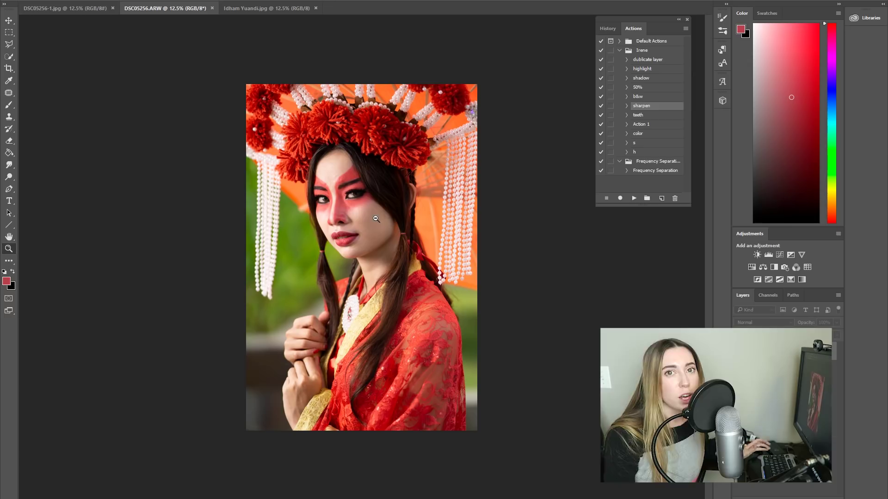
{"action": "left_click", "coordinate": [35, 8]}
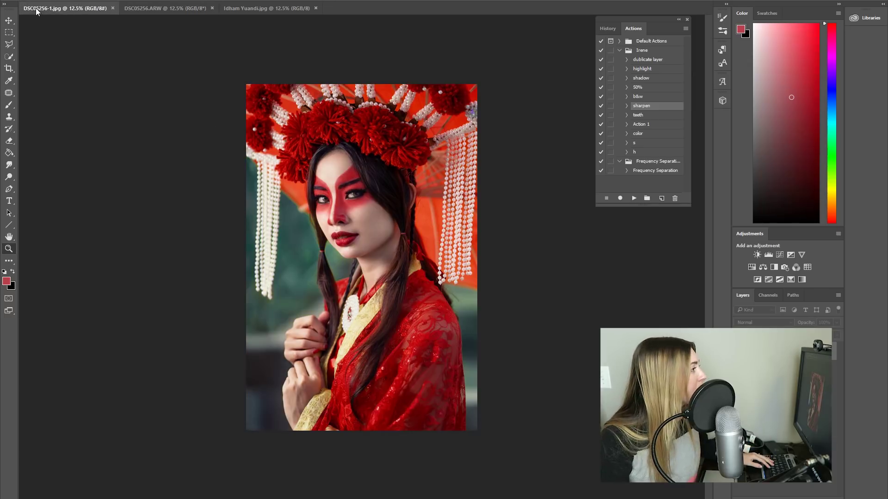
{"action": "left_click", "coordinate": [149, 9]}
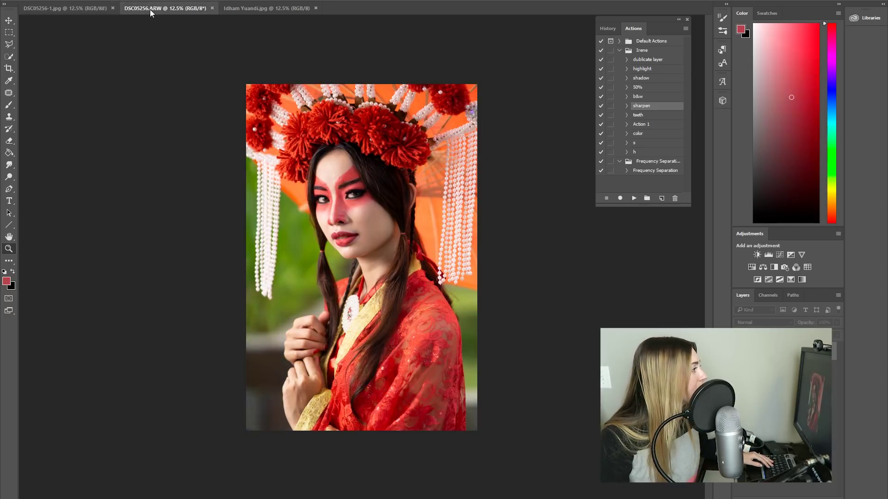
{"action": "left_click", "coordinate": [82, 8]}
{"action": "left_click", "coordinate": [239, 9]}
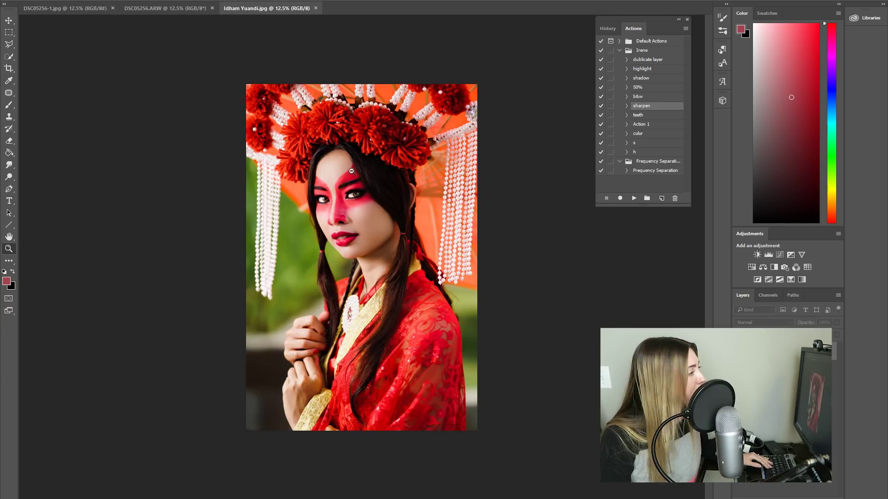
{"action": "left_click", "coordinate": [90, 8]}
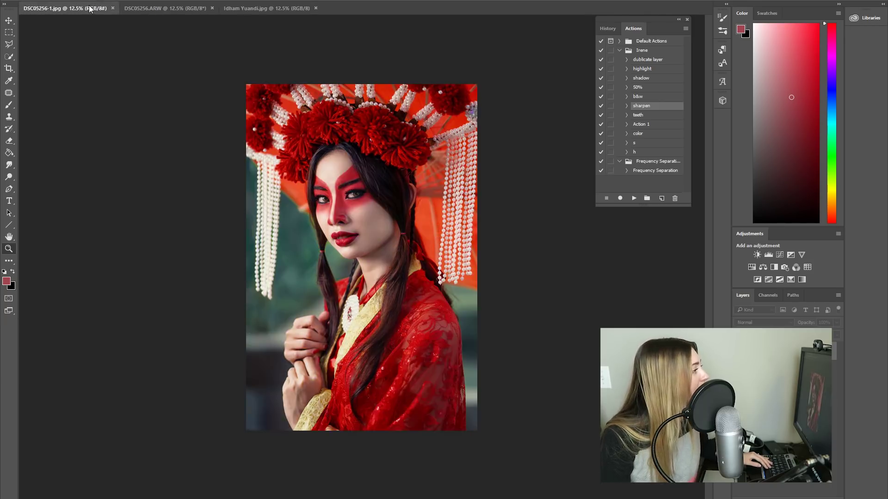
{"action": "left_click", "coordinate": [260, 7]}
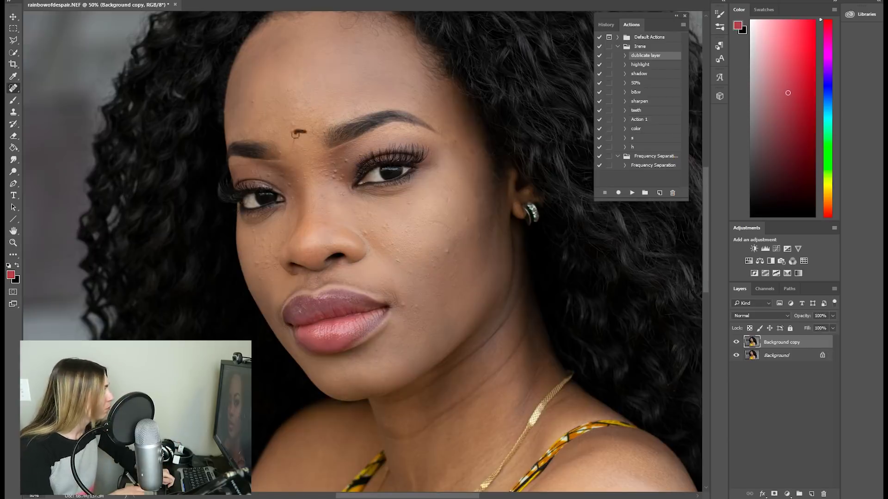
- Heal the remaining blemishes on the forehead, cheeks and around the nose, and sample a cheek skin tone for the Brush
{"action": "key", "text": "ctrl+plus"}
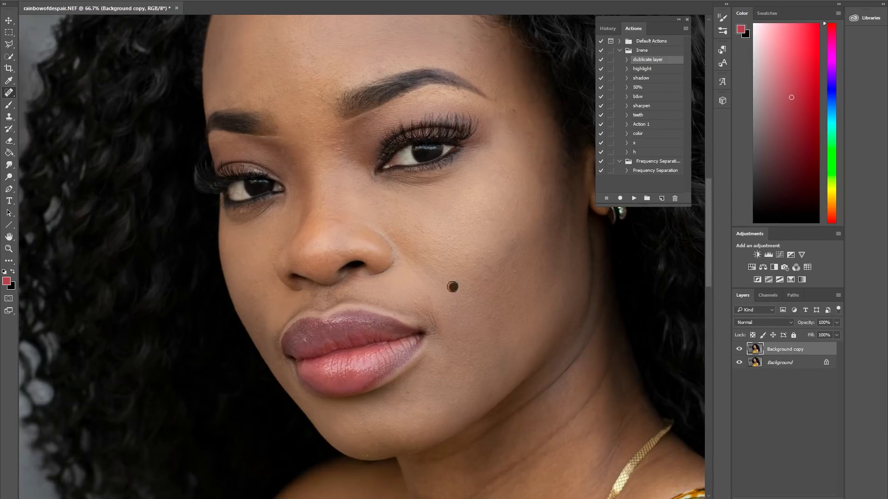
{"action": "scroll", "coordinate": [351, 201], "scroll_direction": "up", "scroll_amount": 3}
{"action": "key", "text": "ctrl+minus"}
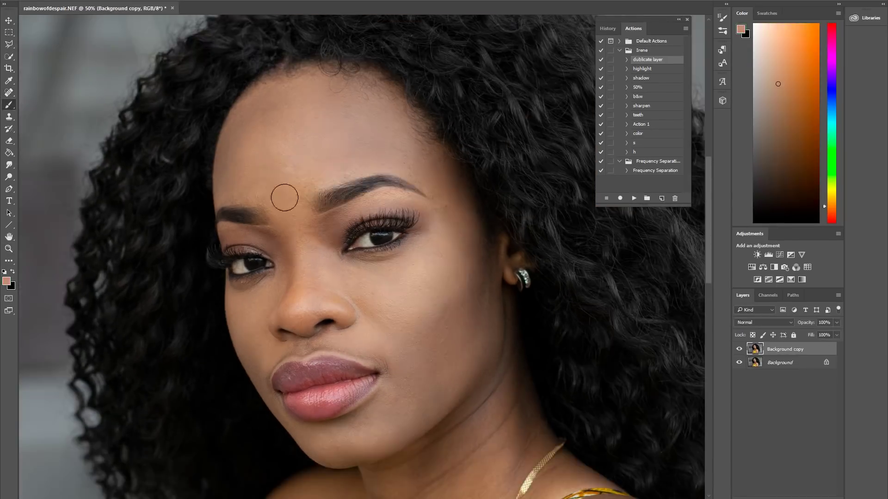
{"action": "key", "text": "i"}
{"action": "left_click", "coordinate": [390, 282]}
{"action": "scroll", "coordinate": [392, 280], "scroll_direction": "down", "scroll_amount": 4}
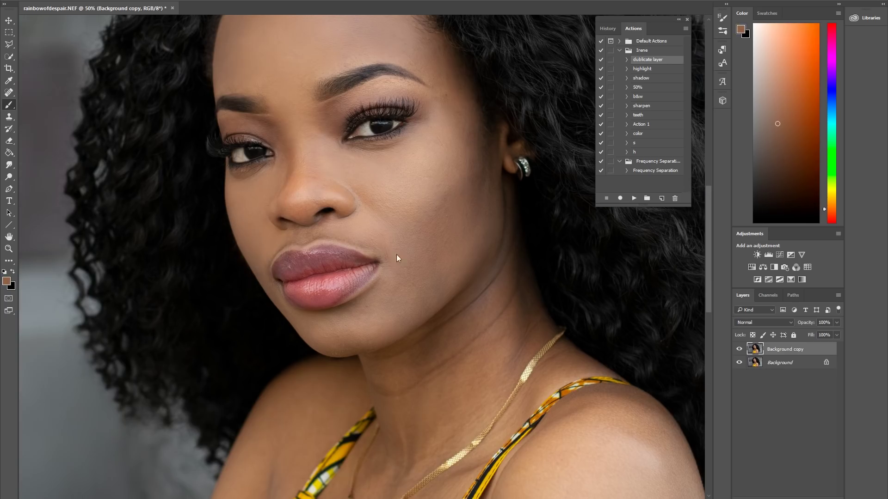
- Paint a sampled skin tone near the inner eyebrow and compare the retouched Background copy with the layer below
{"action": "left_click", "coordinate": [327, 85], "text": "alt"}
{"action": "left_click", "coordinate": [327, 85]}
{"action": "key", "text": "z"}
{"action": "left_click", "coordinate": [361, 249], "text": "alt"}
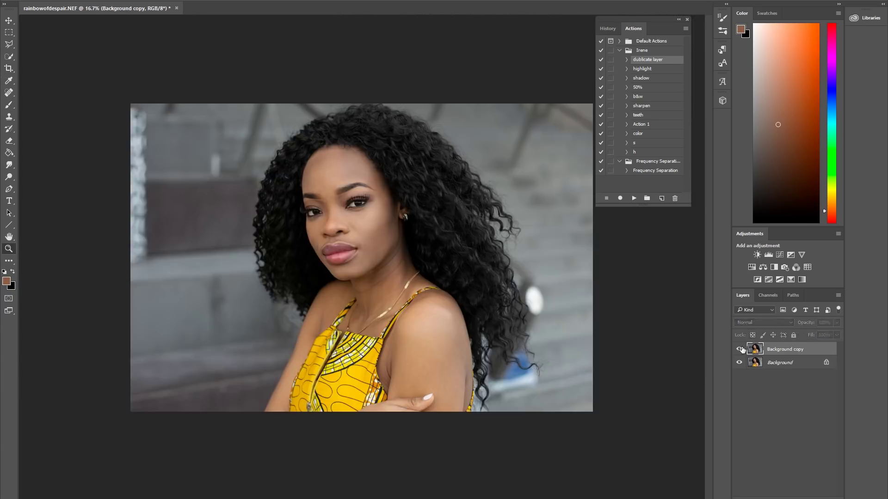
{"action": "left_click", "coordinate": [739, 349]}
- Patch small uneven areas on the forehead and beside the jaw, and soften the neck creases with a sampled skin tone
{"action": "left_click", "coordinate": [349, 217]}
{"action": "key", "text": "shift+j"}
{"action": "left_click_drag", "start_coordinate": [322, 181], "coordinate": [320, 186]}
{"action": "left_click_drag", "start_coordinate": [322, 175], "coordinate": [334, 157]}
{"action": "left_click_drag", "start_coordinate": [416, 302], "coordinate": [415, 313]}
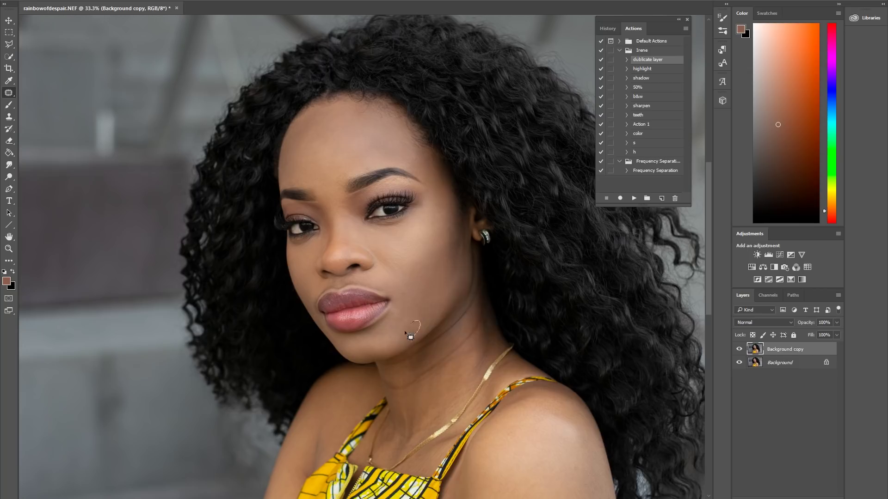
{"action": "key", "text": "b"}
{"action": "left_click", "coordinate": [393, 379], "text": "alt"}
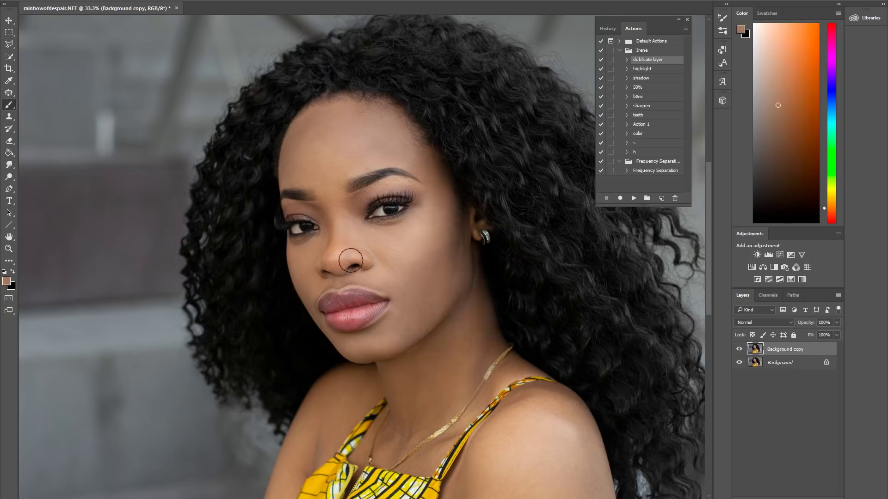
- Patch the uneven skin between the eyebrow and the upper eyelid
{"action": "key", "text": "ctrl+plus"}
{"action": "key", "text": "j"}
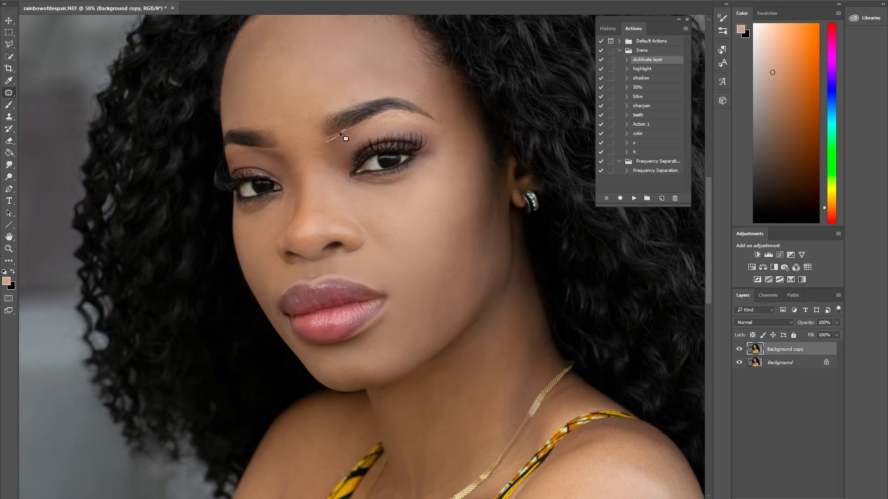
{"action": "key", "text": "h"}
{"action": "left_click_drag", "start_coordinate": [272, 101], "coordinate": [457, 266]}
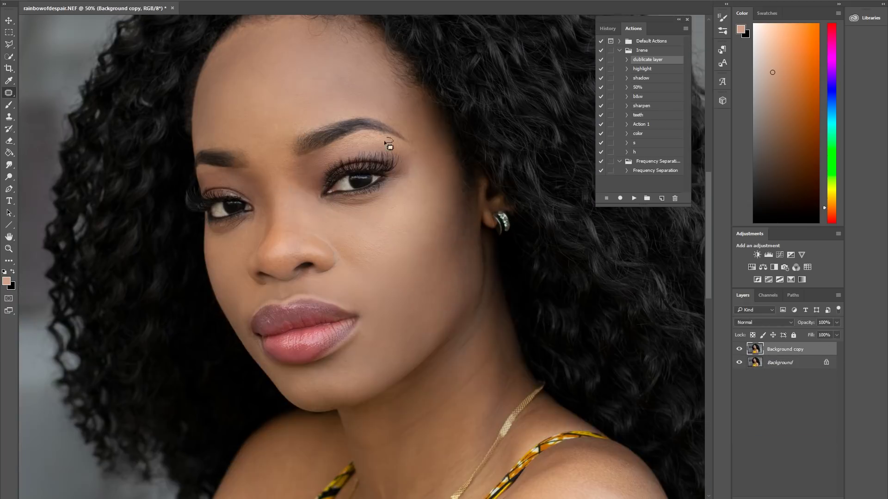
- Sample a forehead skin tone for the Brush and give the curly hair more volume with the Liquify filter
{"action": "key", "text": "h"}
{"action": "left_click", "coordinate": [221, 101], "text": "alt"}
{"action": "key", "text": "z"}
{"action": "key", "text": "ctrl+minus"}
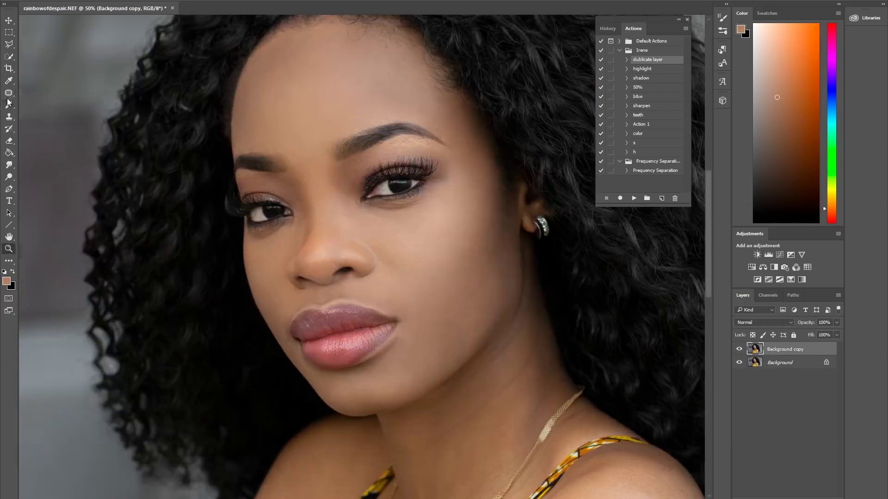
{"action": "key", "text": "shift+ctrl+x"}
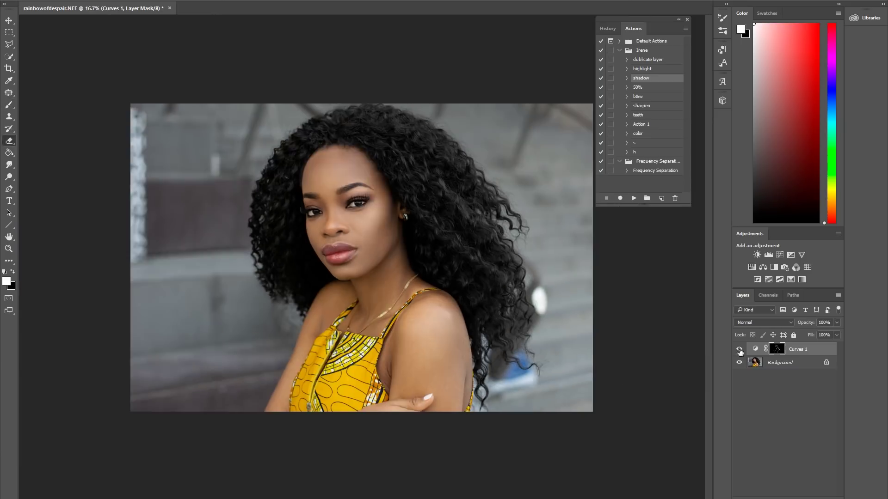
- Contour the portrait by brushing on the masks of the highlight and shadow Curves layers
{"action": "key", "text": "b"}
{"action": "key", "text": "Delete"}
{"action": "left_click", "coordinate": [794, 493]}
{"action": "left_click", "coordinate": [814, 438]}
{"action": "left_click_drag", "start_coordinate": [596, 352], "coordinate": [598, 354]}
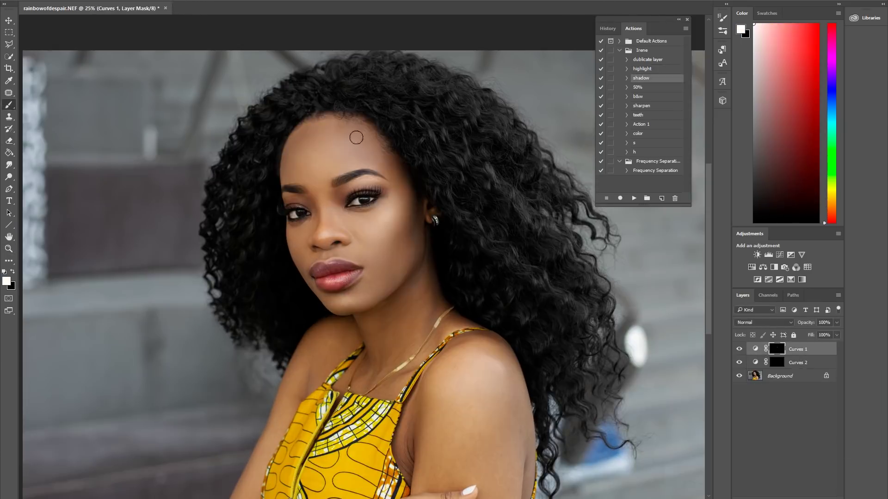
{"action": "key", "text": "ctrl+minus"}
{"action": "key", "text": "ctrl+minus"}
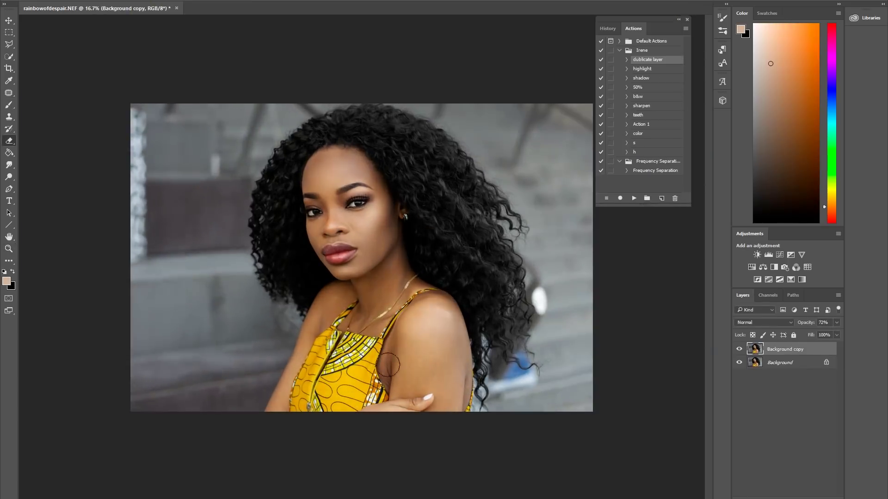
- Sample a color for the Brush and recrop the portrait, extending the canvas past the right edge of the photo
{"action": "key", "text": "i"}
{"action": "left_click", "coordinate": [215, 173]}
{"action": "key", "text": "b"}
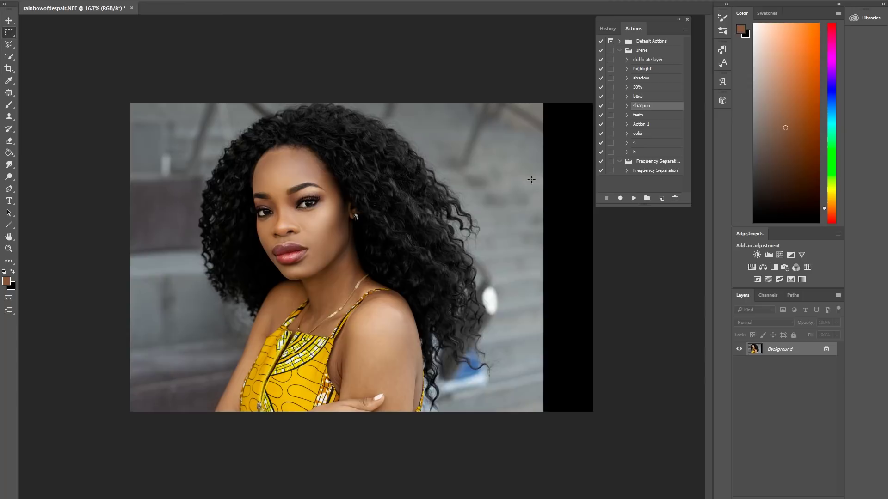
{"action": "key", "text": "c"}
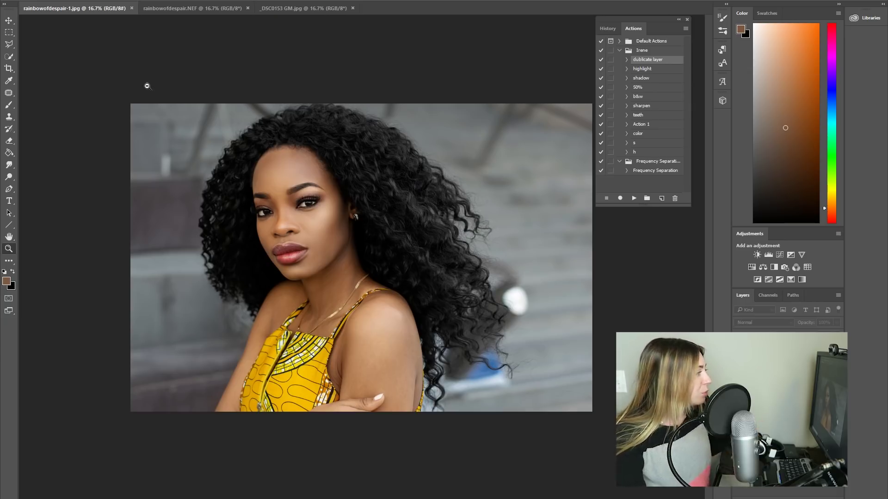
- Compare the finished rainbowofdespair-1.jpg with the original rainbowofdespair.NEF and the photographer's edit _DSC0153 GM.jpg
{"action": "left_click", "coordinate": [171, 6]}
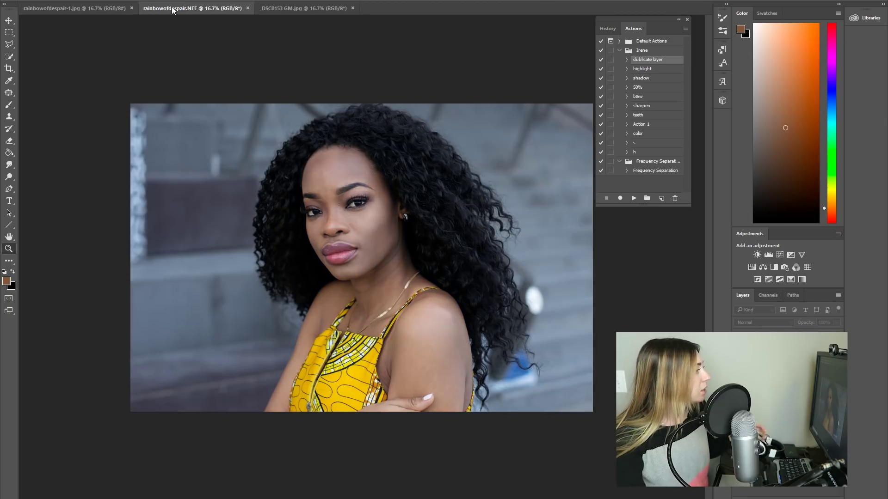
{"action": "left_click", "coordinate": [87, 7]}
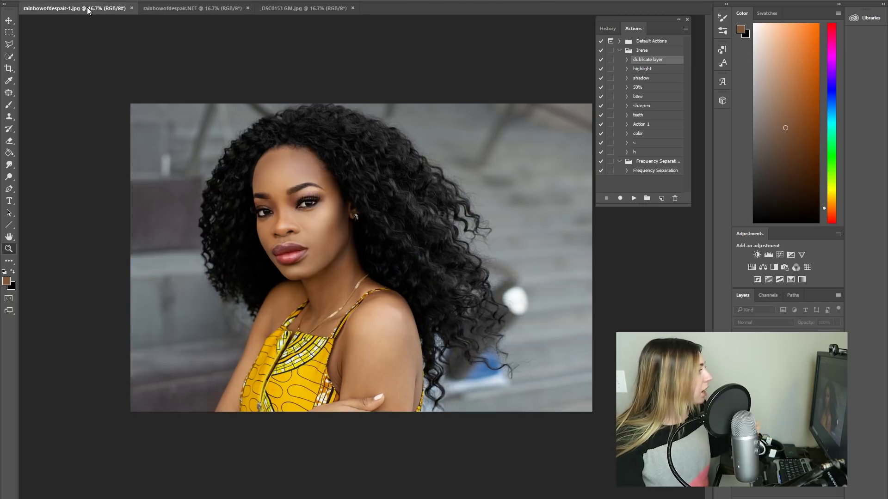
{"action": "left_click", "coordinate": [165, 9]}
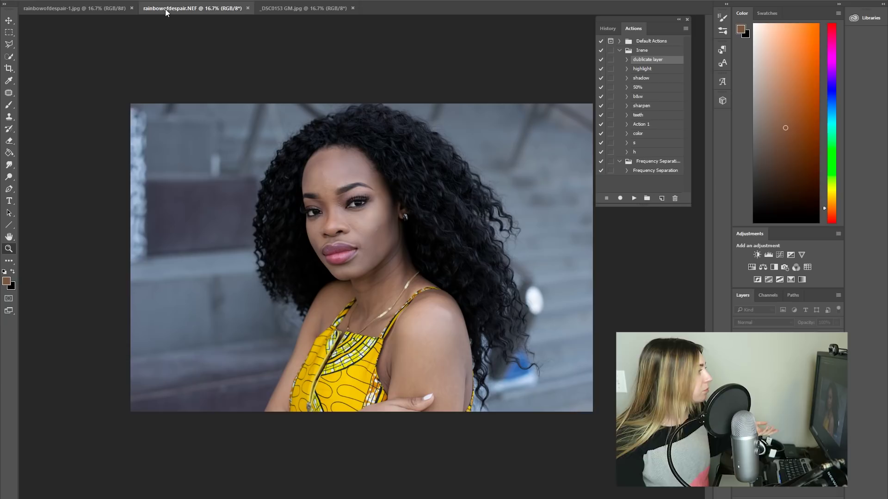
{"action": "left_click", "coordinate": [90, 9]}
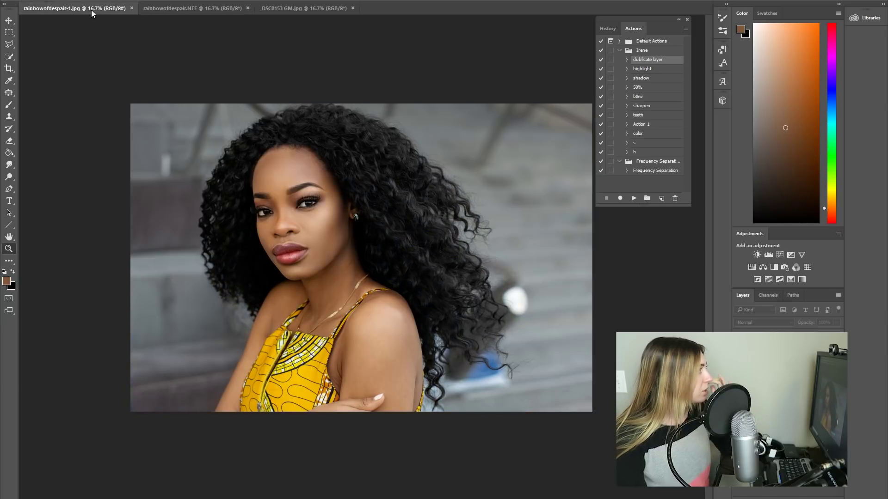
{"action": "left_click", "coordinate": [291, 8]}
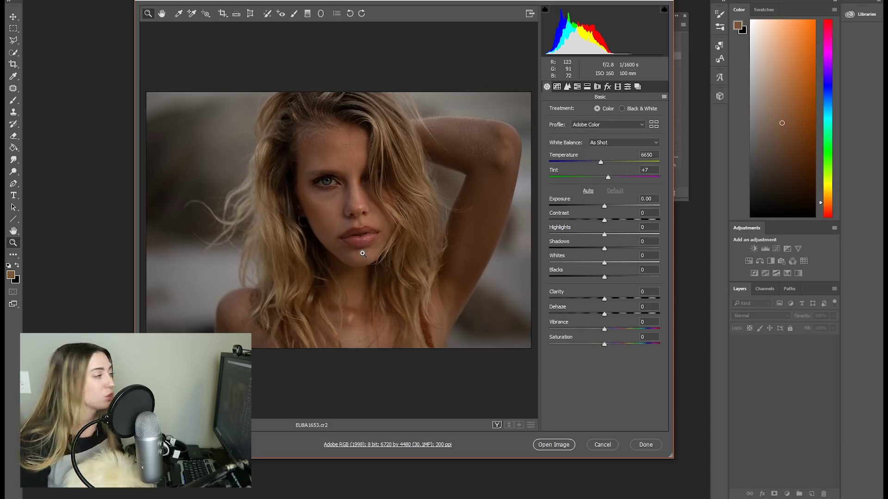
- Cool the raw portrait EU8A1653.cr2 by setting its Temperature to 5650, and check the face up close
{"action": "left_click_drag", "start_coordinate": [601, 162], "coordinate": [587, 160]}
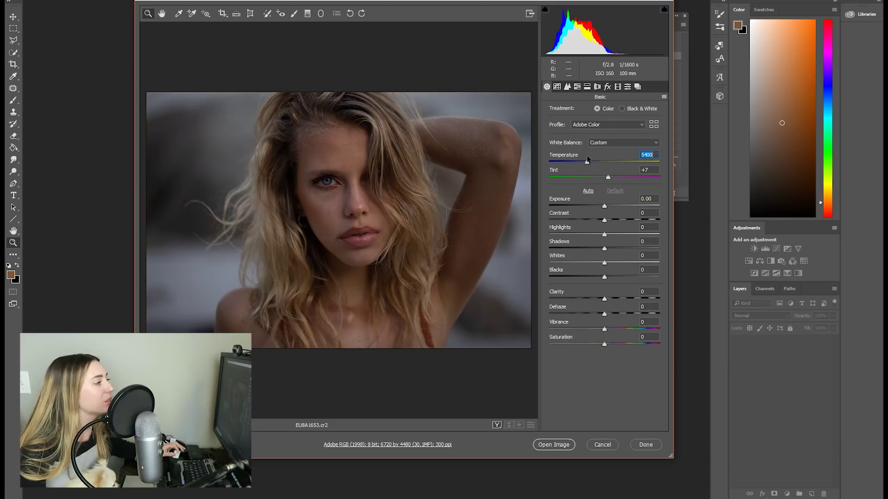
{"action": "mouse_move", "coordinate": [588, 161]}
{"action": "left_mouse_down"}
{"action": "mouse_move", "coordinate": [617, 162]}
{"action": "mouse_move", "coordinate": [595, 161]}
{"action": "left_mouse_up"}
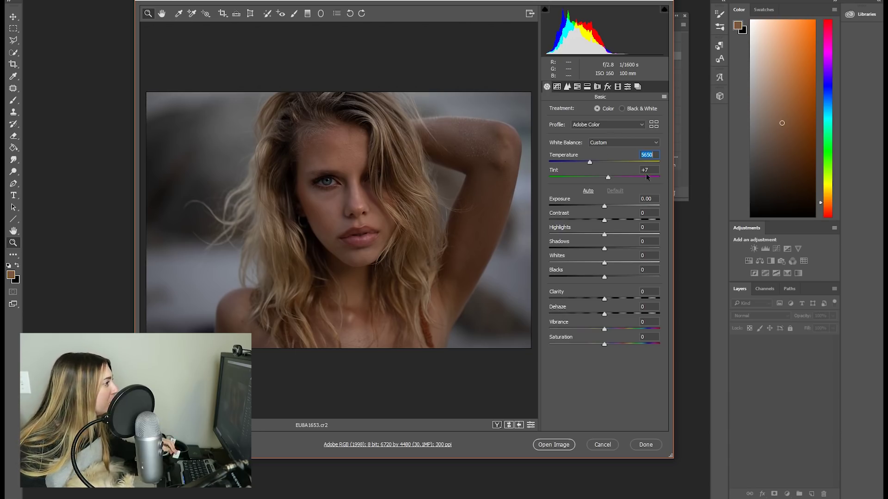
{"action": "left_click", "coordinate": [349, 188]}
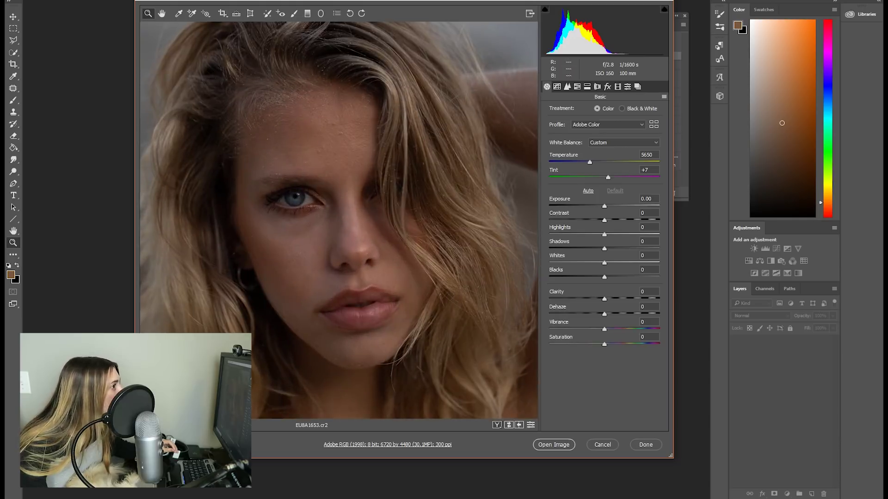
{"action": "key", "text": "ctrl+0"}
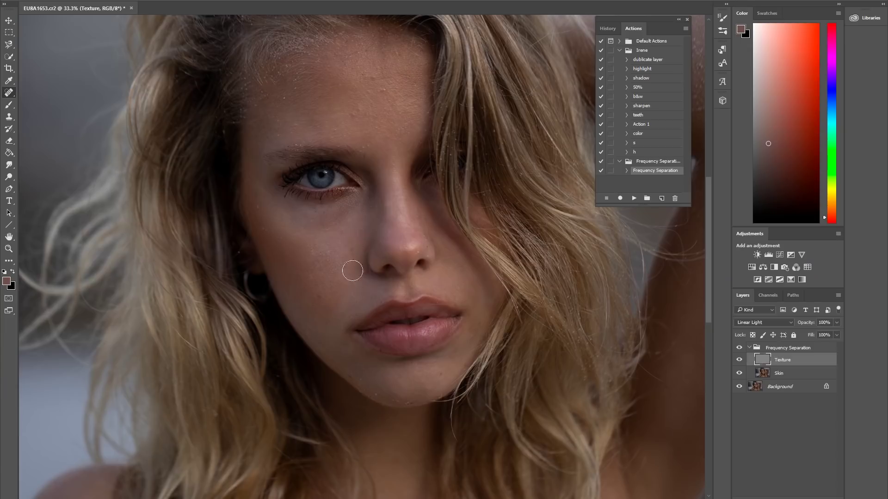
- Heal the cheek spots on the Texture layer and smooth the tones beside the mouth on the Skin layer
{"action": "left_click", "coordinate": [353, 256]}
{"action": "left_click", "coordinate": [354, 239]}
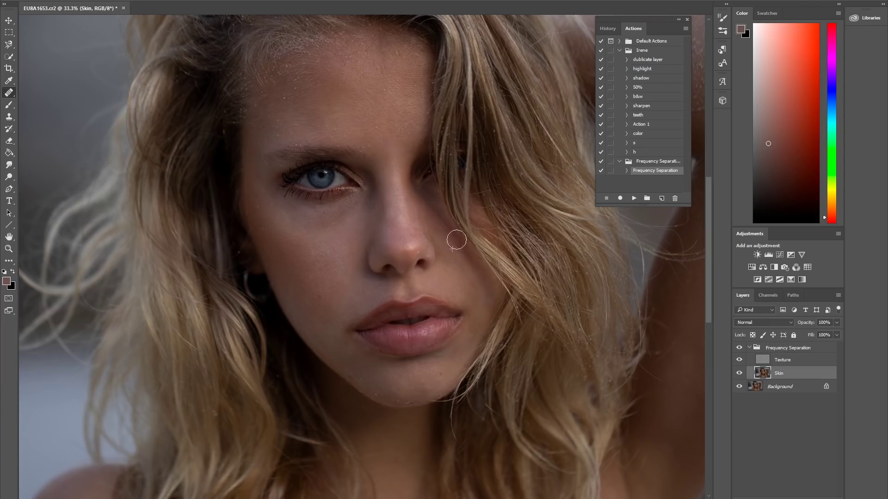
{"action": "left_click_drag", "start_coordinate": [346, 319], "coordinate": [344, 339]}
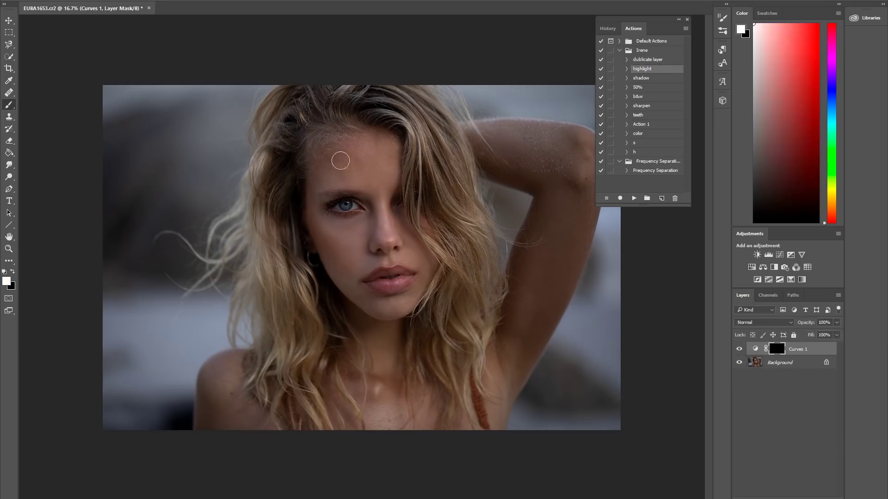
- Add a Curves adjustment layer, blend it in Color mode and compare the portrait with the layer on and off
{"action": "scroll", "coordinate": [386, 231], "scroll_direction": "up", "scroll_amount": 2}
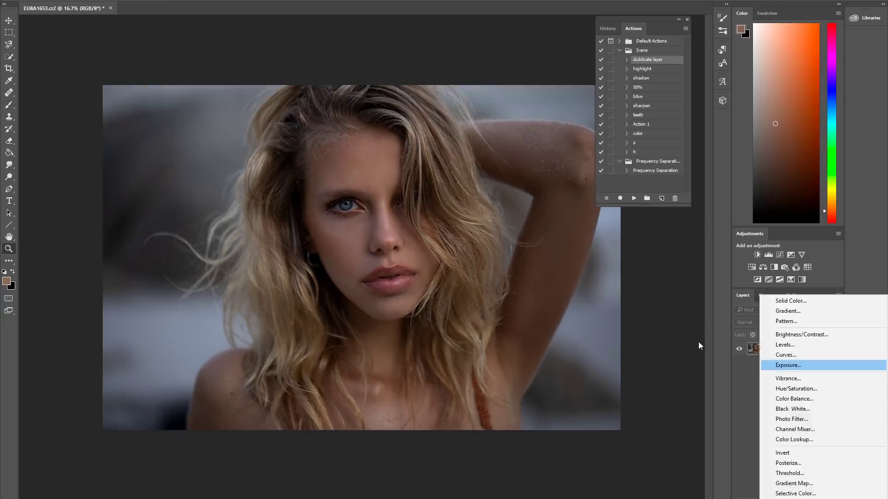
{"action": "left_click", "coordinate": [786, 363]}
{"action": "left_click_drag", "start_coordinate": [606, 336], "coordinate": [600, 340]}
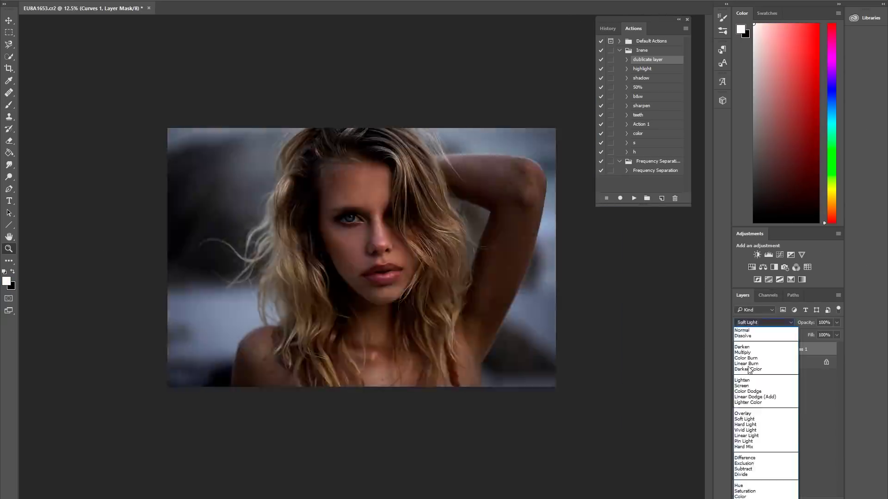
{"action": "left_click", "coordinate": [744, 497]}
{"action": "left_click", "coordinate": [739, 350]}
{"action": "left_click", "coordinate": [739, 350]}
{"action": "left_click", "coordinate": [739, 350]}
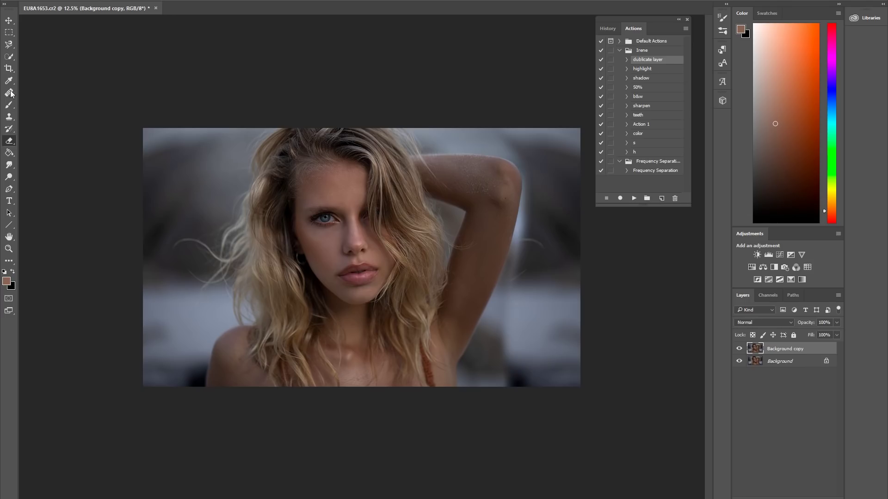
- Patch the visible seams and dark area in the extended background to the right of the raised arm
{"action": "key", "text": "j"}
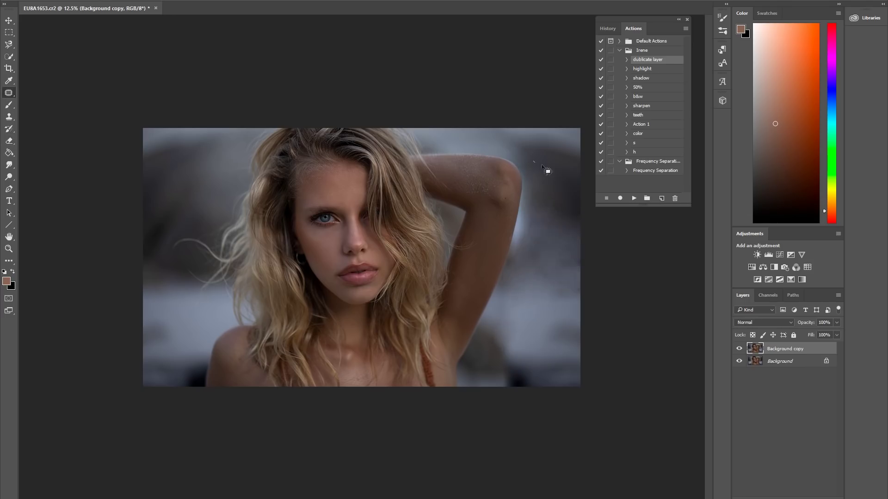
{"action": "left_click_drag", "start_coordinate": [503, 377], "coordinate": [515, 351]}
{"action": "left_click_drag", "start_coordinate": [521, 390], "coordinate": [544, 351]}
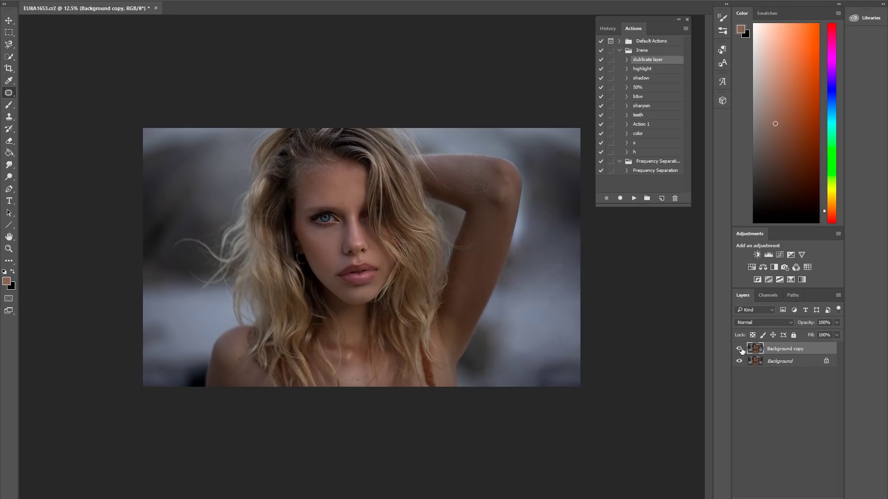
- Reshape the portrait with the Liquify filter and merge the result into the layer below
{"action": "key", "text": "ctrl+shift+x"}
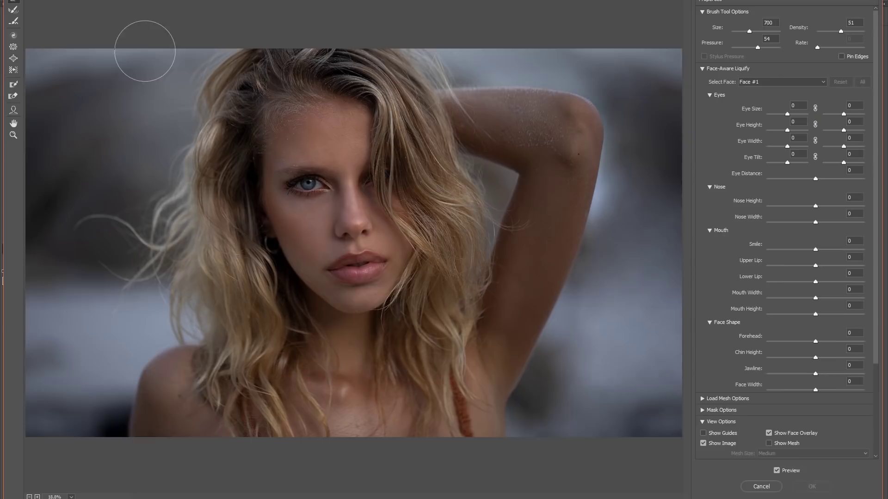
{"action": "key", "text": "Return"}
{"action": "key", "text": "ctrl+plus"}
{"action": "key", "text": "ctrl+e"}
- Duplicate the merged portrait layer and adjust the copy's tones and color with the Camera Raw Filter
{"action": "key", "text": "ctrl+j"}
{"action": "key", "text": "ctrl+shift+a"}
{"action": "left_click_drag", "start_coordinate": [605, 226], "coordinate": [613, 225]}
{"action": "left_click_drag", "start_coordinate": [605, 305], "coordinate": [612, 305]}
{"action": "left_click_drag", "start_coordinate": [606, 241], "coordinate": [619, 241]}
{"action": "left_click_drag", "start_coordinate": [605, 337], "coordinate": [598, 337]}
{"action": "left_click", "coordinate": [648, 452]}
- Paint the Camera Raw adjustments onto the face and hair through the copy's layer mask, and merge the layers
{"action": "mouse_move", "coordinate": [350, 192]}
{"action": "left_mouse_down"}
{"action": "mouse_move", "coordinate": [356, 232]}
{"action": "mouse_move", "coordinate": [308, 359]}
{"action": "left_mouse_up"}
{"action": "key", "text": "e"}
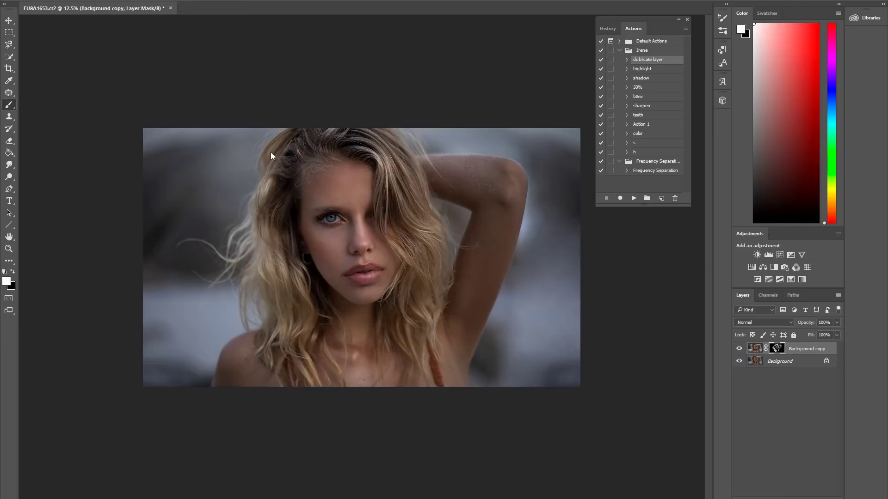
{"action": "key", "text": "ctrl+e"}
- Adjust one color range of the portrait with a Selective Color layer and merge it down
{"action": "left_click", "coordinate": [790, 280]}
{"action": "left_click", "coordinate": [605, 281]}
{"action": "left_click", "coordinate": [583, 320]}
{"action": "left_click_drag", "start_coordinate": [597, 335], "coordinate": [580, 335]}
{"action": "left_click", "coordinate": [662, 231]}
{"action": "key", "text": "ctrl+e"}
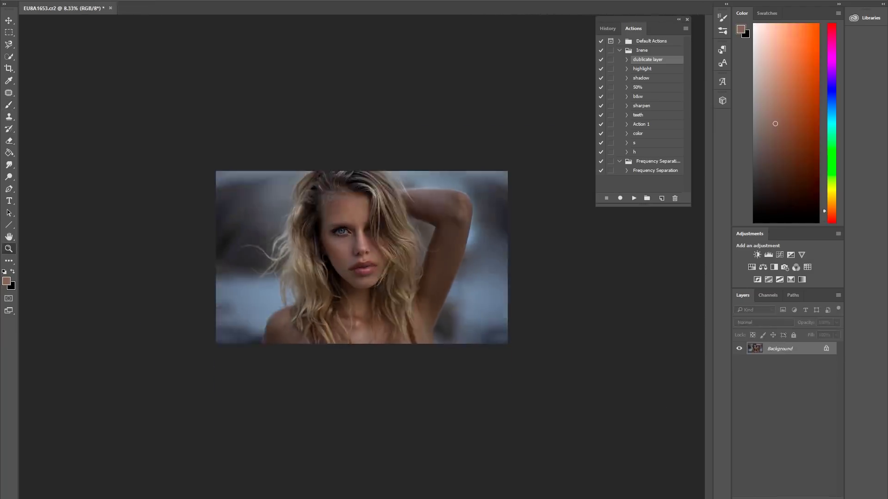
- Add a Curves layer, invert its mask, brush the effect over the face and hair, and reduce the layer's opacity
{"action": "key", "text": "ctrl+plus"}
{"action": "left_click", "coordinate": [780, 254]}
{"action": "left_click", "coordinate": [662, 230]}
{"action": "key", "text": "ctrl+i"}
{"action": "left_click_drag", "start_coordinate": [343, 153], "coordinate": [352, 407]}
{"action": "left_click_drag", "start_coordinate": [837, 323], "coordinate": [822, 334]}
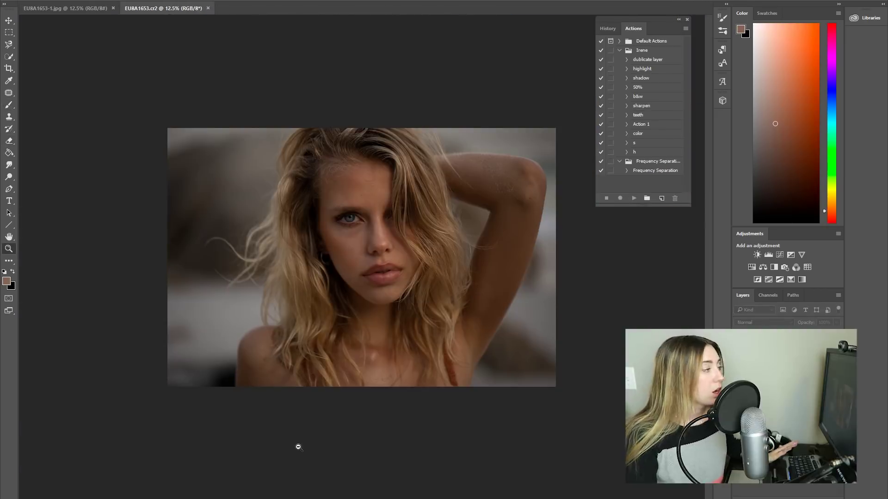
- Compare the finished portrait EU8A1653-1.jpg with the original EU8A1653.cr2
{"action": "left_click", "coordinate": [81, 11]}
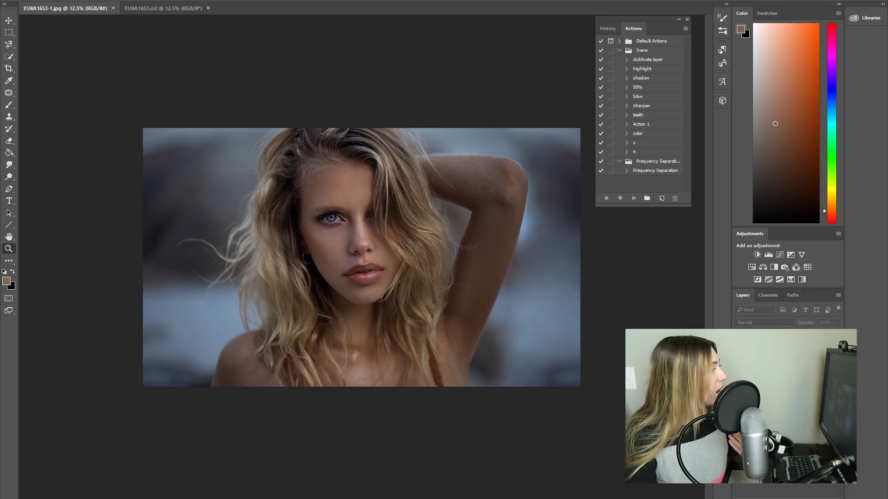
- Switch between EU8A1653-1.jpg and EU8A1653.cr2 to compare the graded portrait's colors with the raw original
{"action": "left_click", "coordinate": [137, 10]}
{"action": "left_click", "coordinate": [65, 9]}
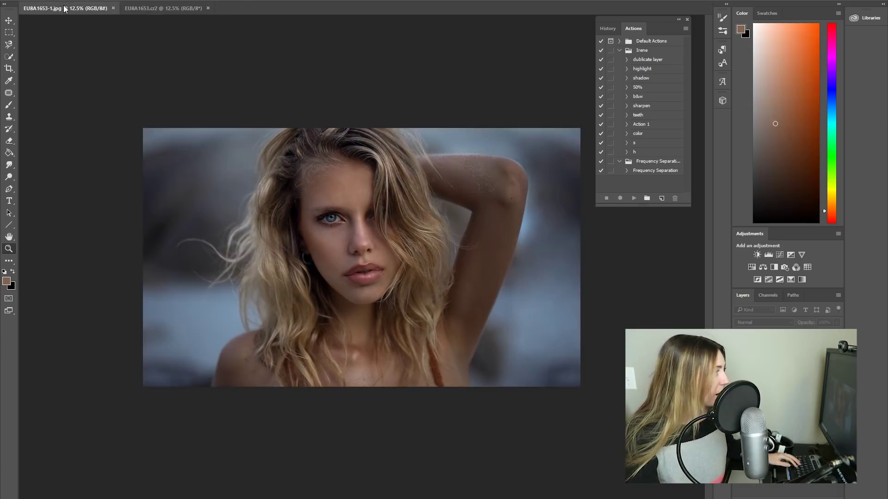
{"action": "left_click", "coordinate": [189, 13]}
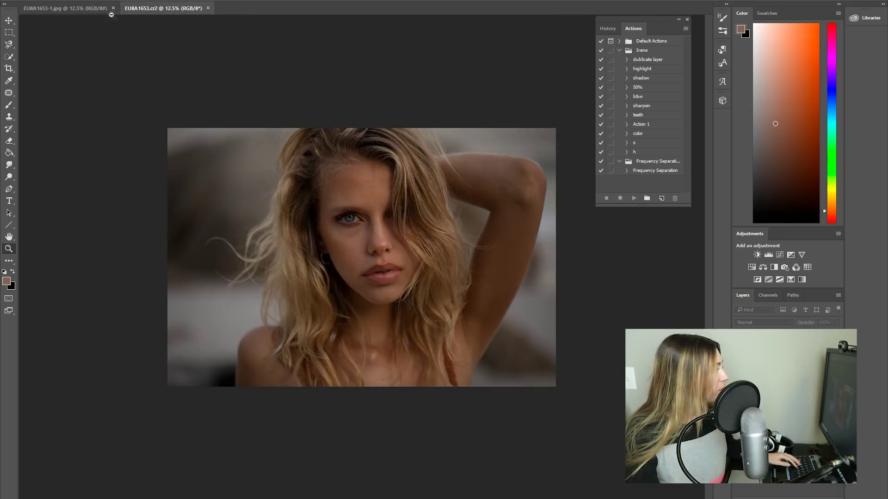
{"action": "left_click", "coordinate": [92, 10]}
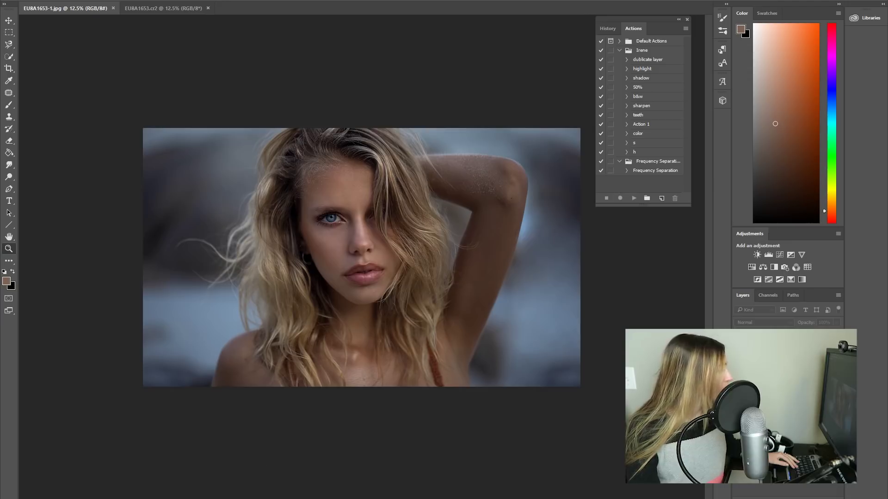
- Switch to the editing subscribers folder in File Explorer and open the OvertheBrookPhoto raw file in Photoshop
{"action": "key", "text": "alt+Tab"}
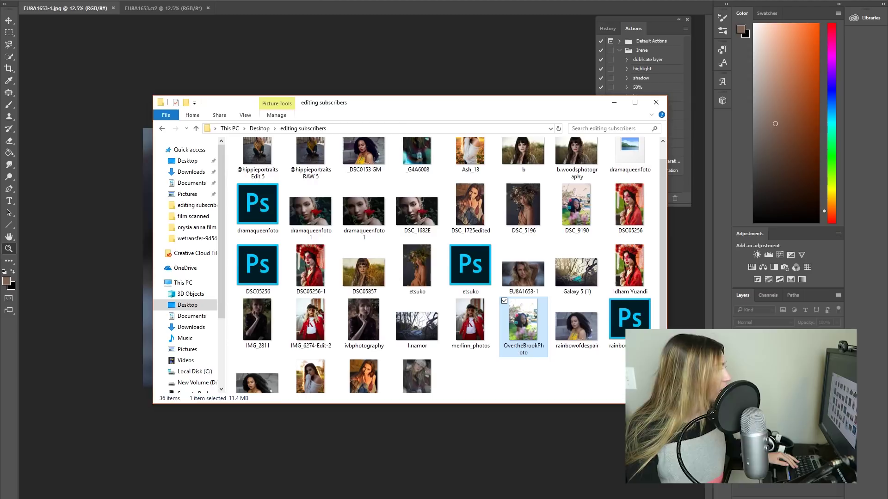
{"action": "double_click", "coordinate": [523, 324]}
{"action": "left_click", "coordinate": [420, 222]}
{"action": "left_click", "coordinate": [470, 313]}
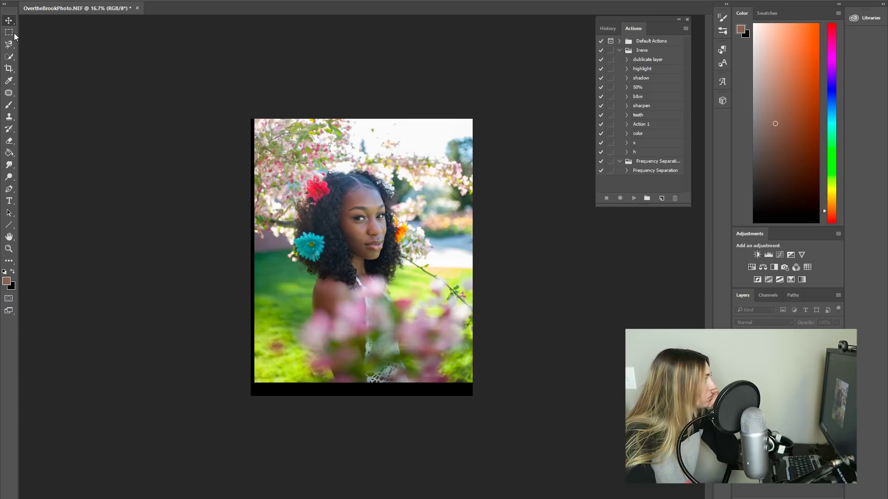
- Stretch the photo's edges with Free Transform on marquee selections to cover the black strips along the canvas border
{"action": "left_click", "coordinate": [9, 33]}
{"action": "right_click", "coordinate": [414, 181]}
{"action": "left_click", "coordinate": [445, 290]}
{"action": "left_click", "coordinate": [9, 21]}
{"action": "right_click", "coordinate": [418, 149]}
{"action": "left_click", "coordinate": [446, 258]}
{"action": "left_click_drag", "start_coordinate": [362, 119], "coordinate": [361, 111]}
{"action": "left_click_drag", "start_coordinate": [362, 396], "coordinate": [361, 407]}
{"action": "key", "text": "Return"}
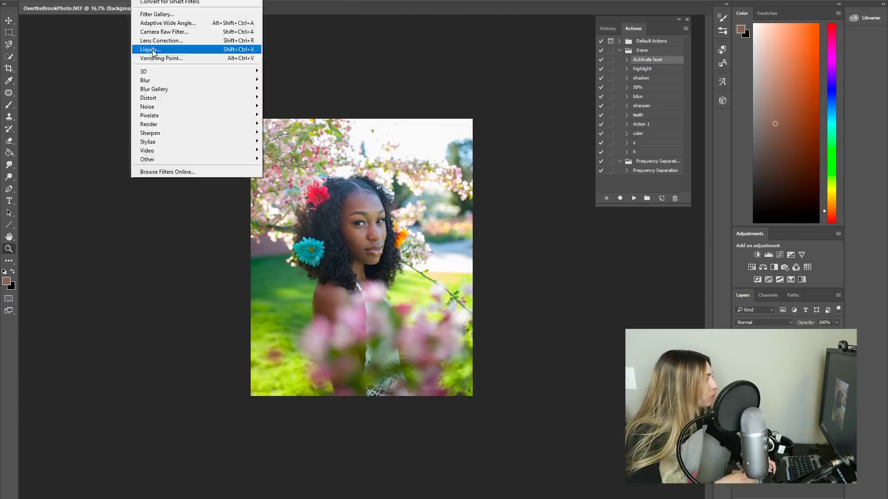
- Reshape the hair with Liquify on a duplicate layer and merge it down
{"action": "left_click", "coordinate": [178, 53]}
{"action": "key", "text": "Return"}
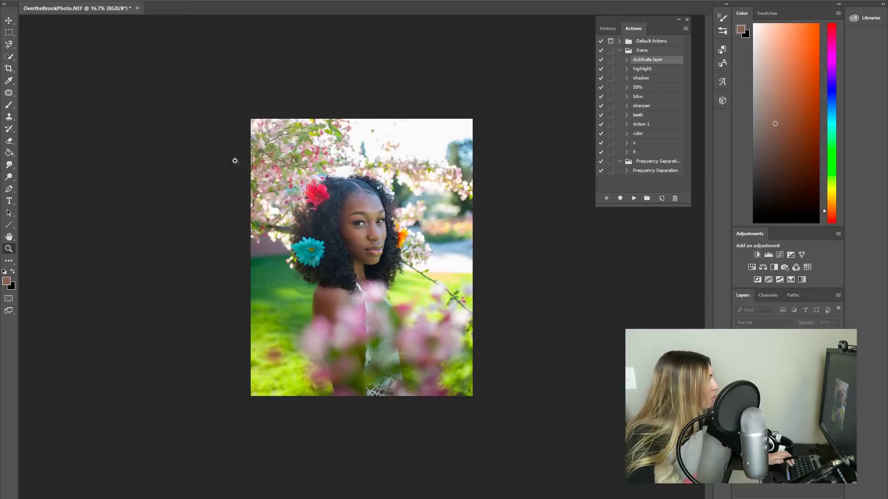
- Remove the red, turquoise and orange flowers from the woman's hair
{"action": "key", "text": "ctrl+plus"}
{"action": "left_click_drag", "start_coordinate": [280, 108], "coordinate": [258, 124]}
{"action": "left_click", "coordinate": [507, 133]}
{"action": "left_click_drag", "start_coordinate": [234, 227], "coordinate": [236, 226]}
{"action": "left_click", "coordinate": [506, 133]}
{"action": "left_click_drag", "start_coordinate": [442, 192], "coordinate": [444, 193]}
{"action": "right_click", "coordinate": [464, 206]}
{"action": "left_click", "coordinate": [476, 337]}
{"action": "left_click", "coordinate": [9, 249]}
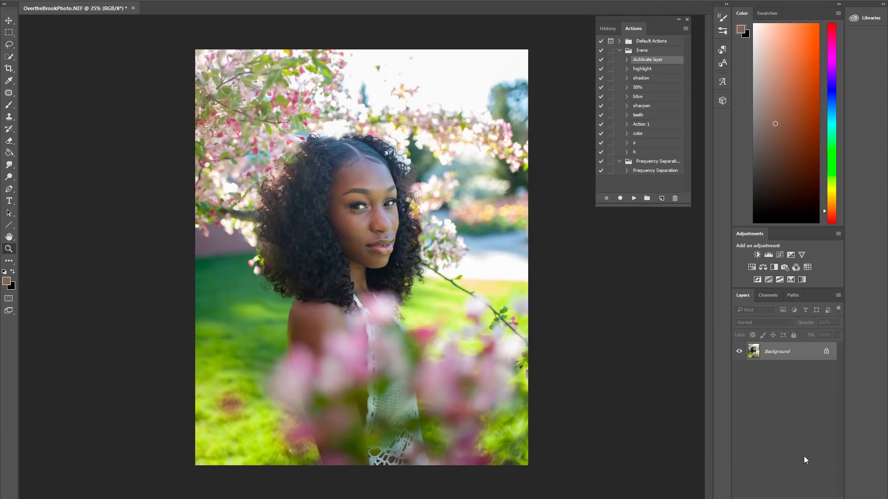
- Duplicate the background layer and patch the skin under the eye
{"action": "key", "text": "ctrl+plus"}
{"action": "left_click", "coordinate": [9, 44]}
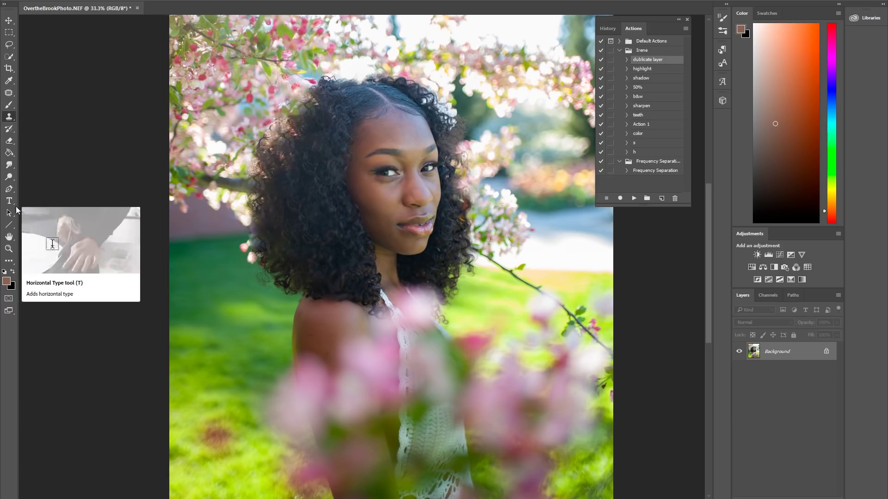
{"action": "key", "text": "z"}
{"action": "key", "text": "ctrl+plus"}
{"action": "key", "text": "ctrl+j"}
{"action": "key", "text": "shift+ctrl+x"}
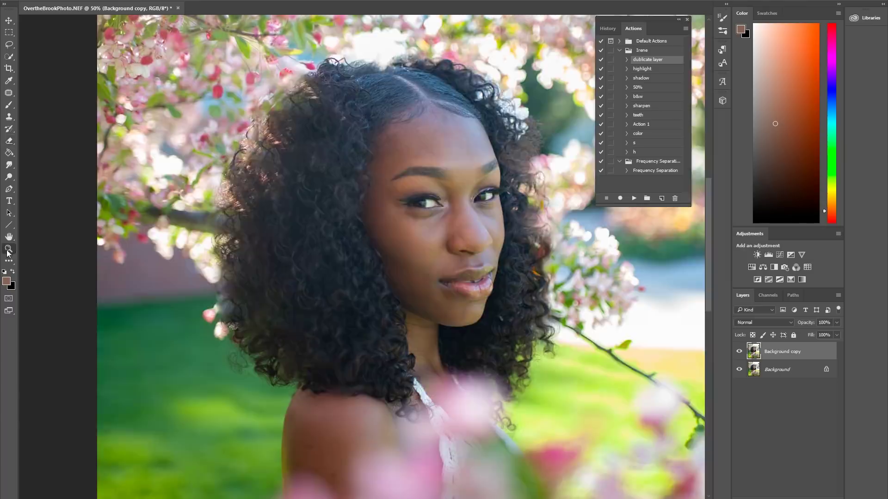
{"action": "key", "text": "ctrl+0"}
{"action": "key", "text": "ctrl+1"}
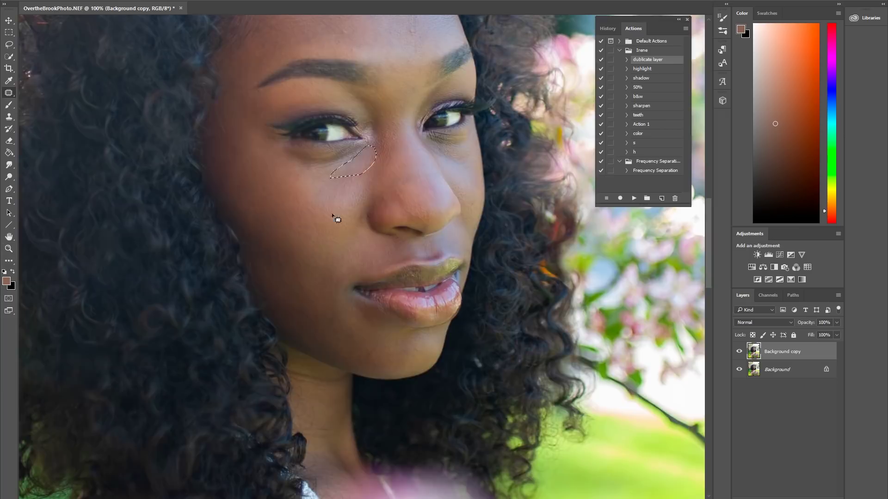
- Paint over uneven areas of the forehead, nose and cheeks with skin tones sampled from the face
{"action": "key", "text": "ctrl+minus"}
{"action": "key", "text": "b"}
{"action": "left_click", "coordinate": [272, 79], "text": "alt"}
{"action": "left_click", "coordinate": [187, 212], "text": "alt"}
{"action": "left_click", "coordinate": [284, 203], "text": "alt"}
{"action": "left_click", "coordinate": [252, 296], "text": "alt"}
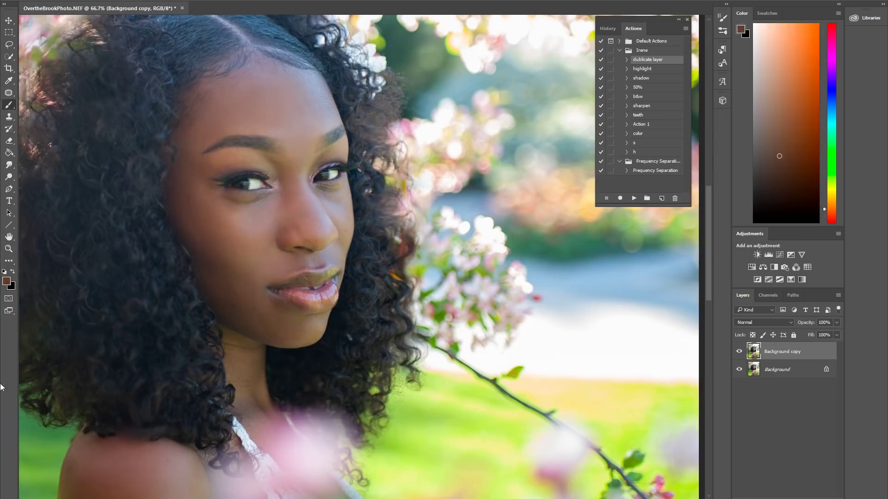
{"action": "left_click_drag", "start_coordinate": [216, 112], "coordinate": [211, 119]}
- Even out the remaining shadows and highlights on the face by brushing sampled tones and patching under the eye
{"action": "key", "text": "ctrl+minus"}
{"action": "key", "text": "ctrl+minus"}
{"action": "key", "text": "ctrl+plus"}
{"action": "key", "text": "ctrl+plus"}
{"action": "key", "text": "b"}
{"action": "left_click", "coordinate": [190, 244], "text": "alt"}
{"action": "key", "text": "j"}
{"action": "key", "text": "ctrl+minus"}
{"action": "key", "text": "ctrl+minus"}
{"action": "key", "text": "ctrl+plus"}
{"action": "key", "text": "ctrl+plus"}
{"action": "key", "text": "b"}
{"action": "left_click", "coordinate": [293, 188], "text": "alt"}
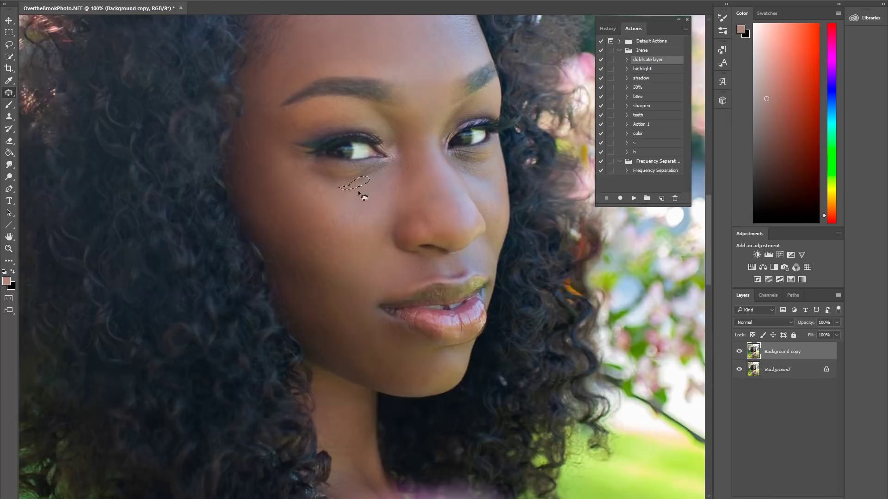
- Patch the skin beside the mouth and limit an adjusted layer copy to the photo's upper area with a painted mask
{"action": "key", "text": "ctrl+minus"}
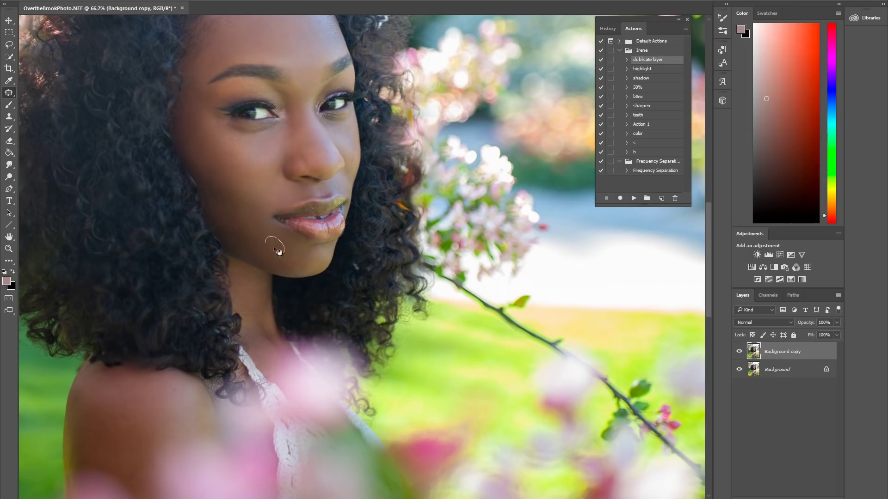
{"action": "key", "text": "ctrl+minus"}
{"action": "key", "text": "ctrl+minus"}
{"action": "key", "text": "ctrl+plus"}
{"action": "key", "text": "ctrl+plus"}
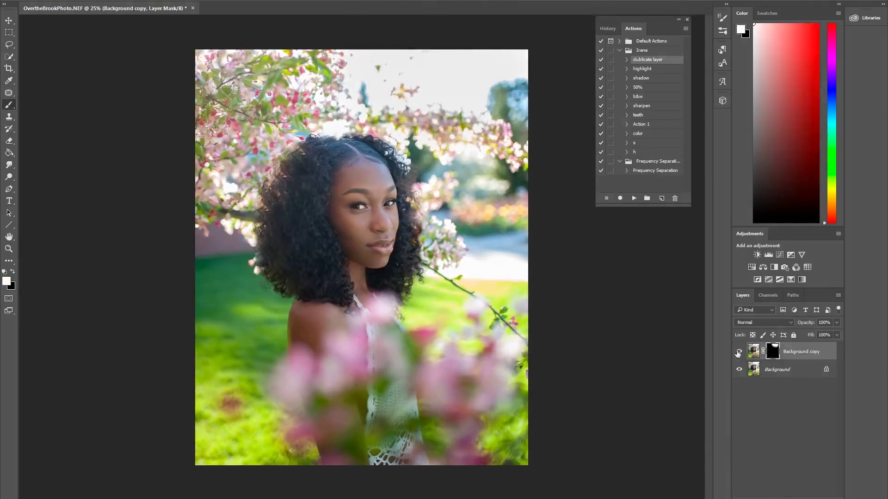
- Dodge and burn the face with the Curves layers from the highlight and shadow actions
{"action": "key", "text": "ctrl+plus"}
{"action": "key", "text": "ctrl+plus"}
{"action": "key", "text": "ctrl+plus"}
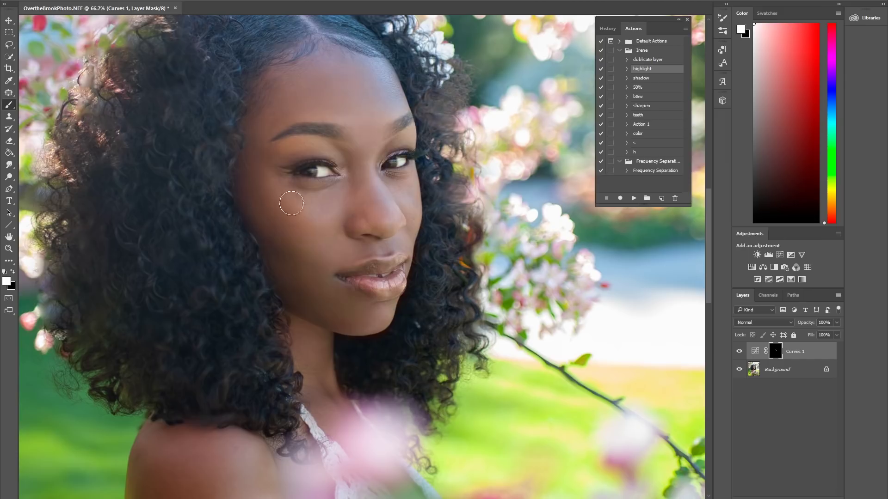
{"action": "left_click", "coordinate": [70, 28], "text": "alt"}
{"action": "left_click", "coordinate": [777, 369]}
{"action": "left_click", "coordinate": [641, 78]}
{"action": "left_click", "coordinate": [633, 199]}
{"action": "left_click", "coordinate": [363, 215], "text": "ctrl"}
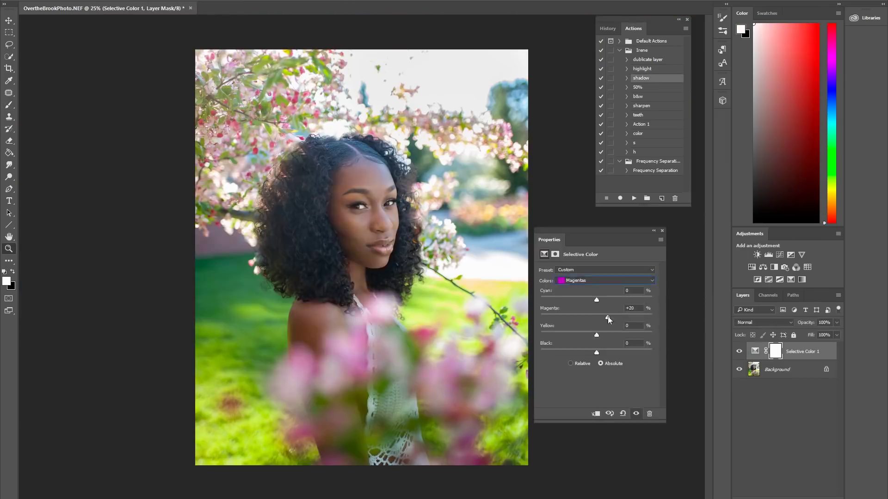
- Set Magentas to +20 magenta in a Selective Color layer, adjust its black, and open Camera Raw Filter on a layer copy
{"action": "left_click_drag", "start_coordinate": [606, 354], "coordinate": [601, 354]}
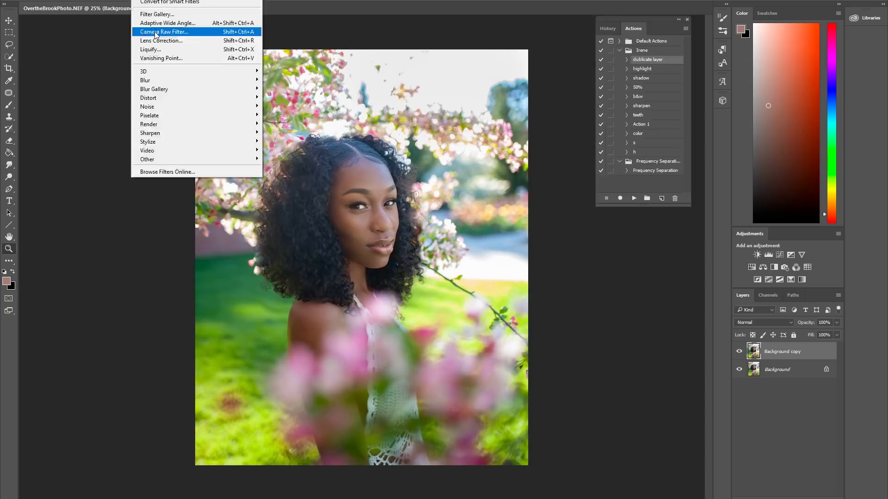
{"action": "left_click", "coordinate": [155, 34]}
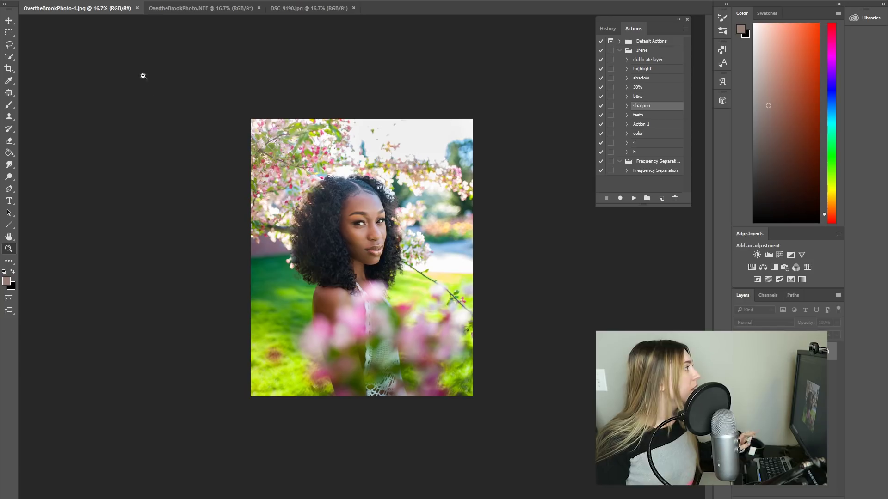
- Compare the finished OvertheBrookPhoto-1.jpg with the unedited OvertheBrookPhoto.NEF
{"action": "left_click", "coordinate": [162, 10]}
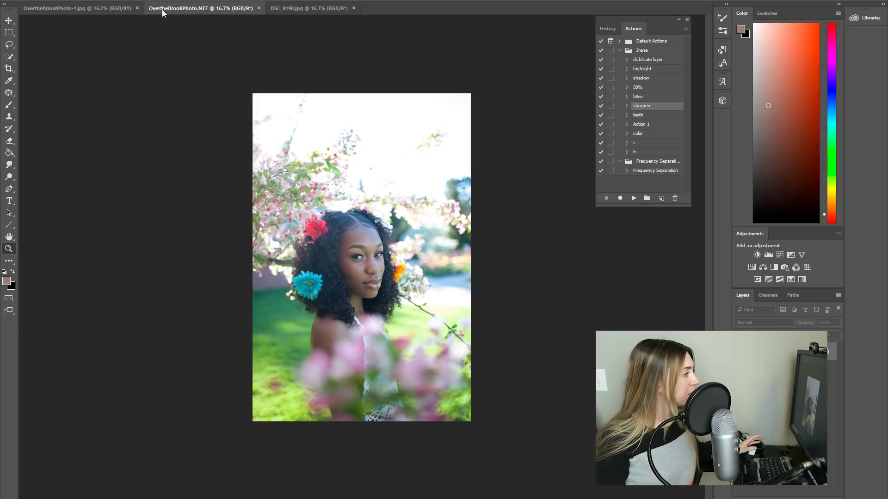
{"action": "left_click", "coordinate": [100, 9]}
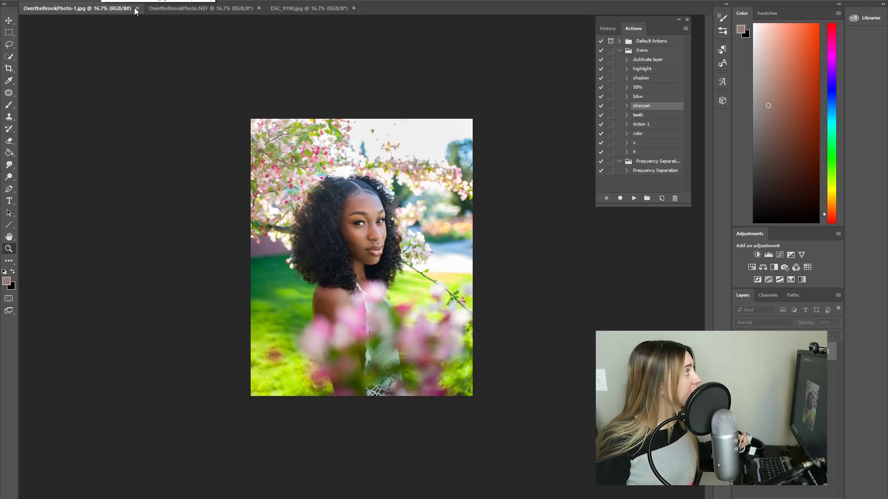
{"action": "left_click", "coordinate": [162, 8]}
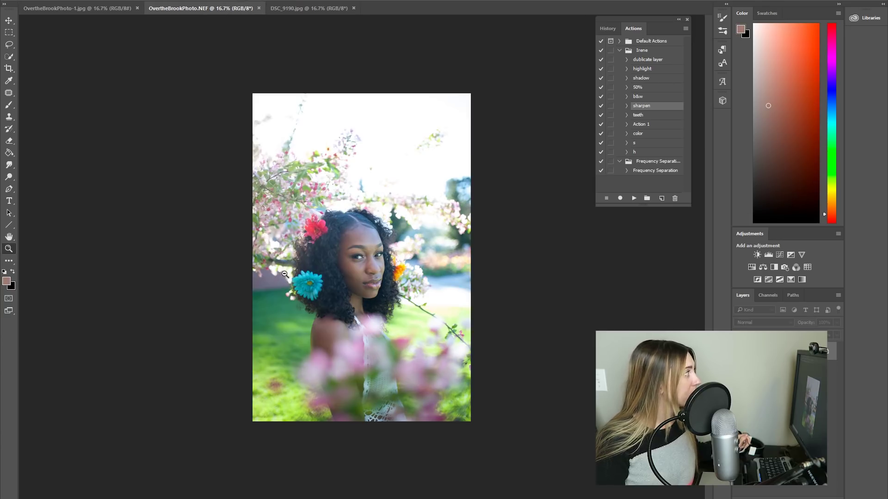
{"action": "left_click", "coordinate": [89, 9]}
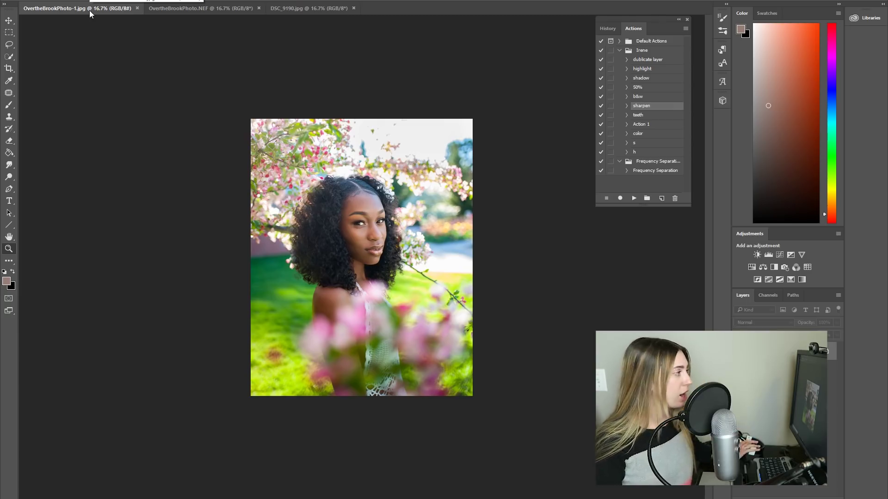
{"action": "left_click", "coordinate": [175, 9]}
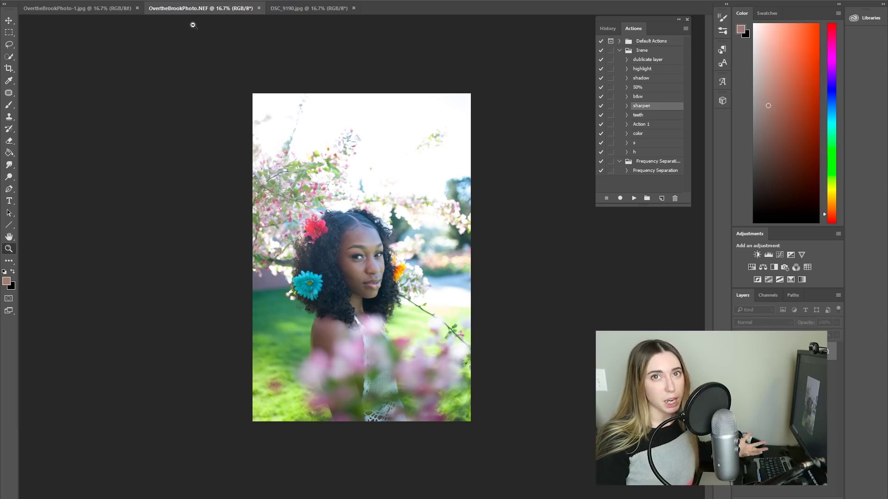
- Compare the finished portrait and the raw original with the photographer's own edit, DSC_9190.jpg
{"action": "left_click", "coordinate": [284, 13]}
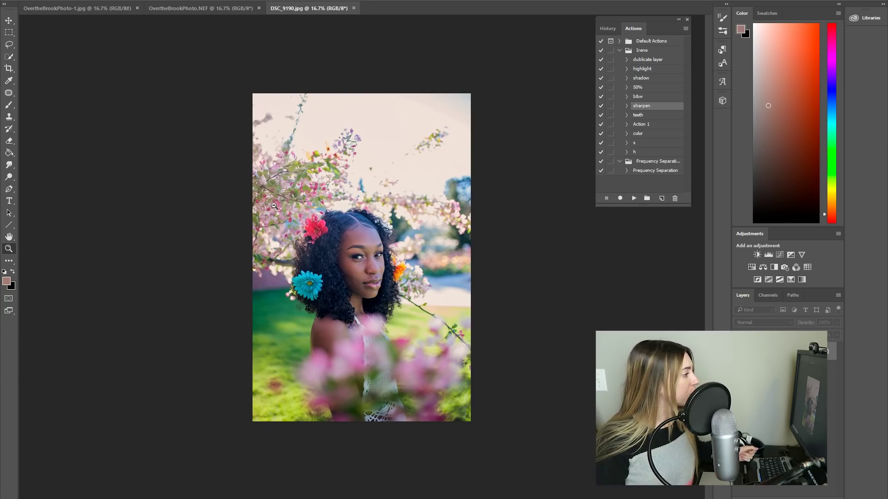
{"action": "left_click", "coordinate": [74, 9]}
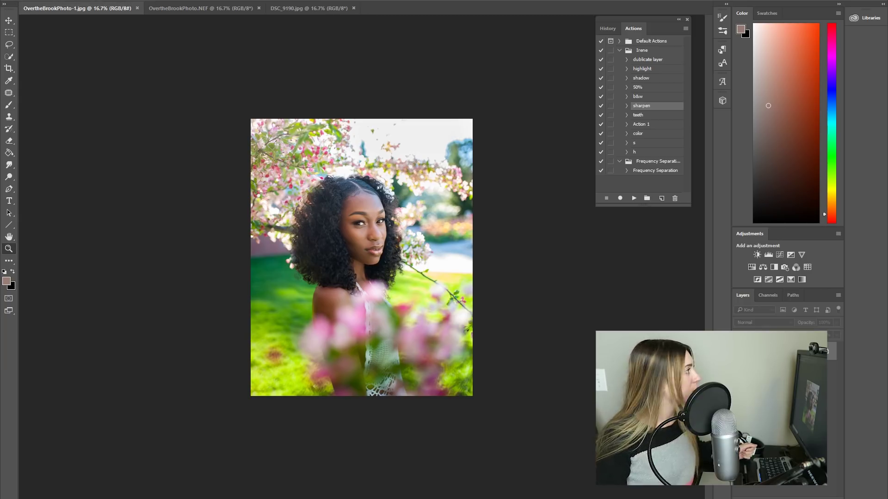
{"action": "left_click", "coordinate": [171, 10]}
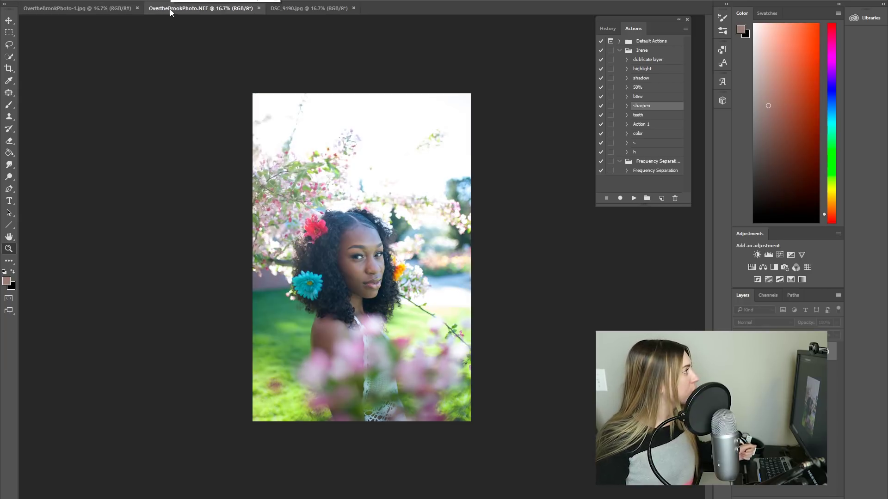
{"action": "left_click", "coordinate": [98, 10]}
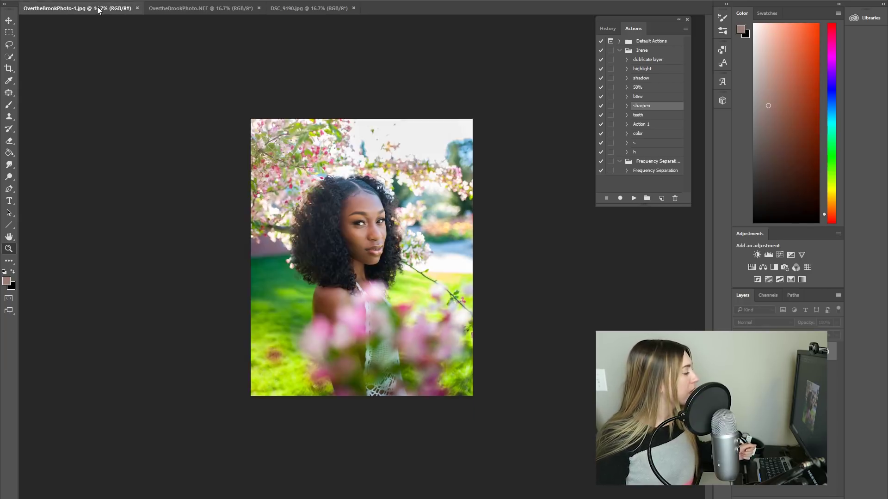
{"action": "left_click", "coordinate": [287, 18], "text": "alt"}
{"action": "left_click", "coordinate": [295, 9]}
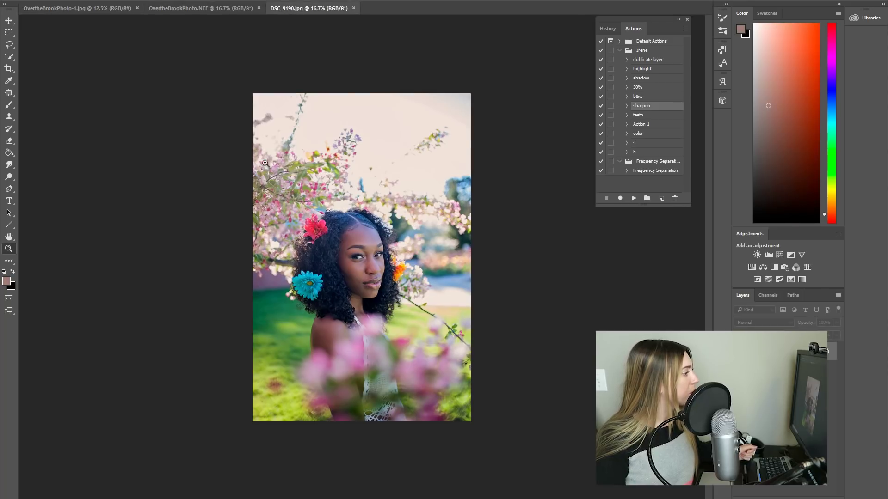